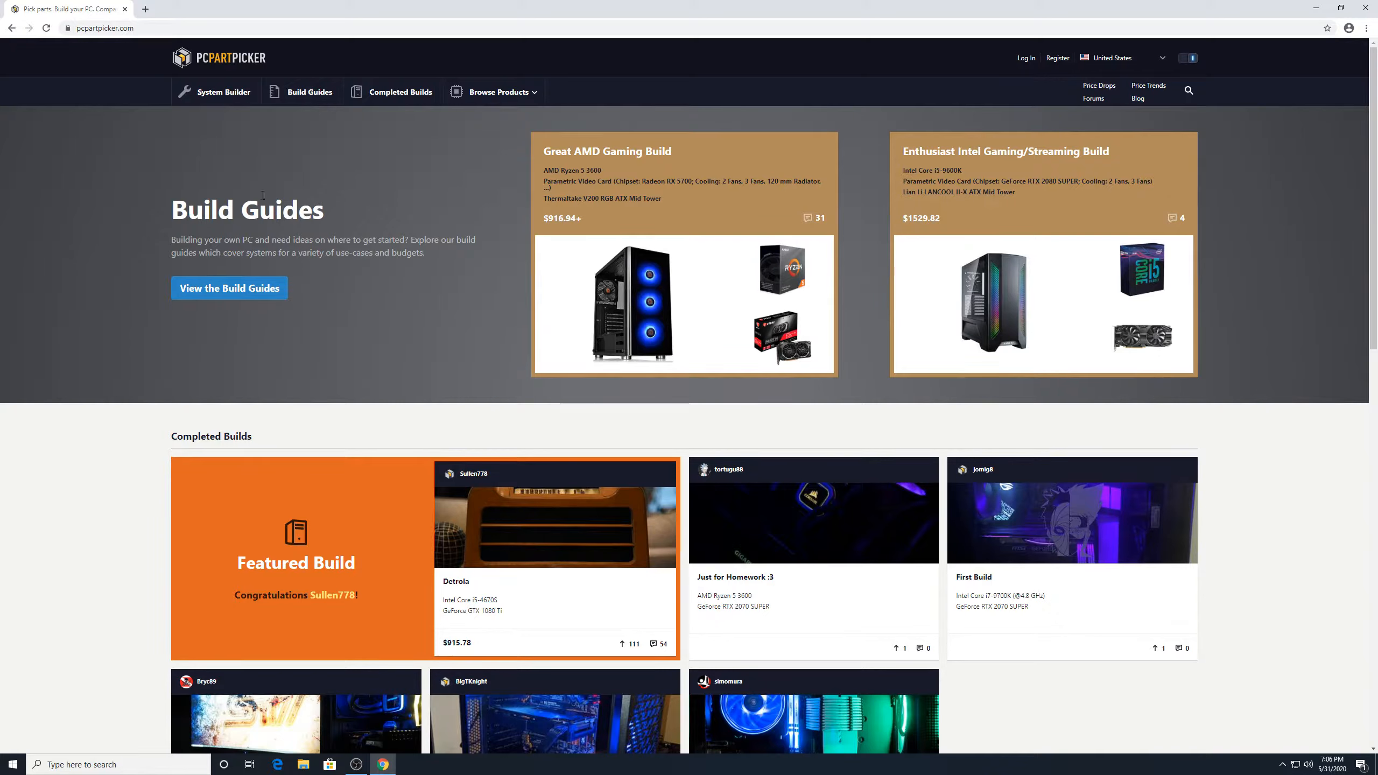
Open the System Builder and add the Intel Core i7-9700K as the CPU
click(223, 95)
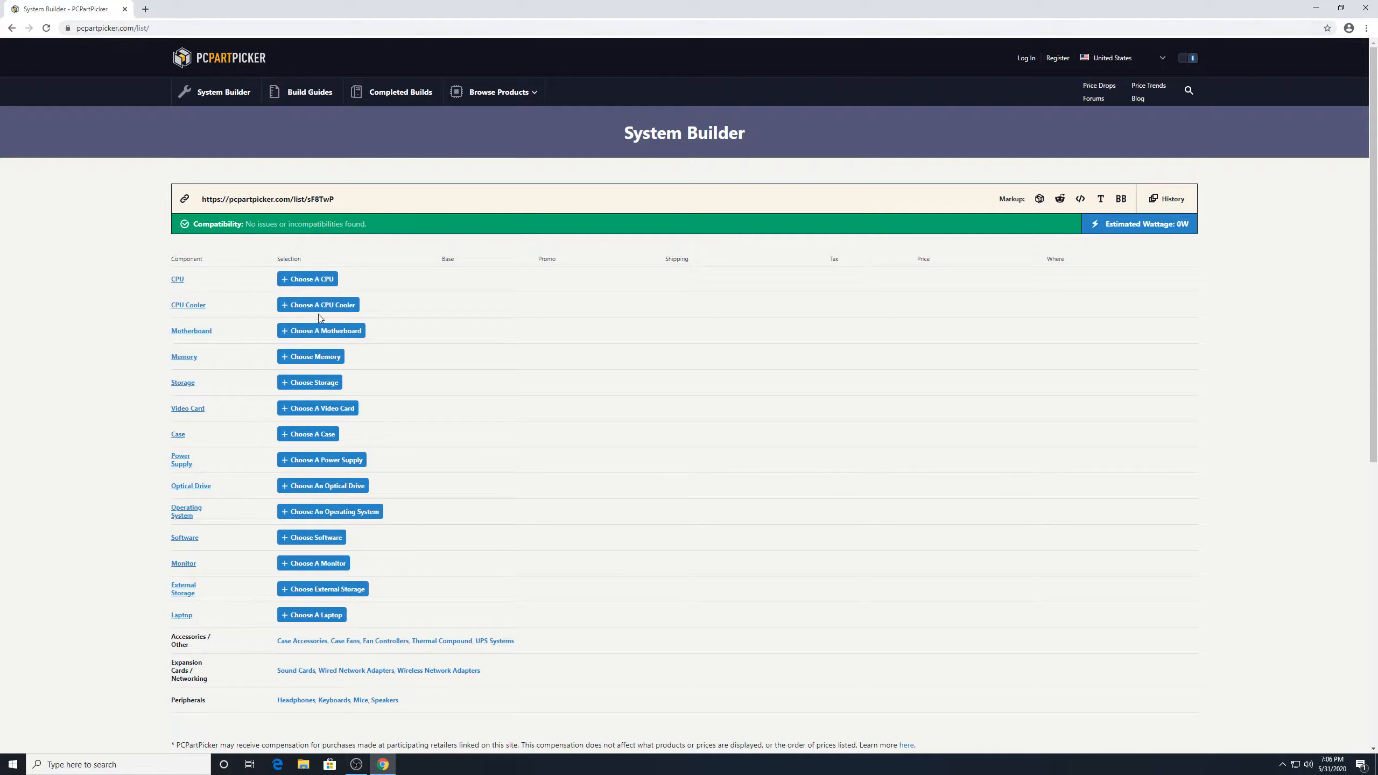
scroll(318, 314, down, 4)
scroll(282, 254, up, 2)
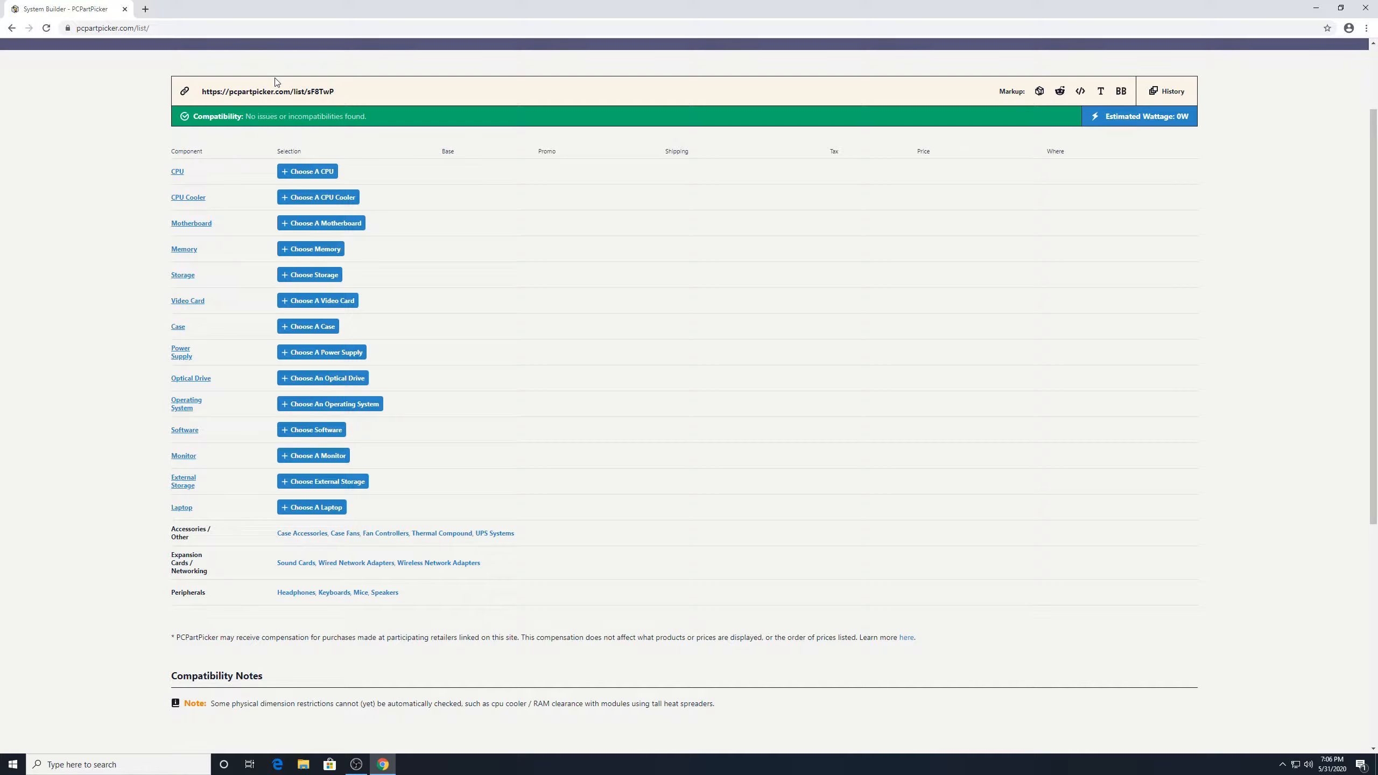
scroll(315, 198, up, 2)
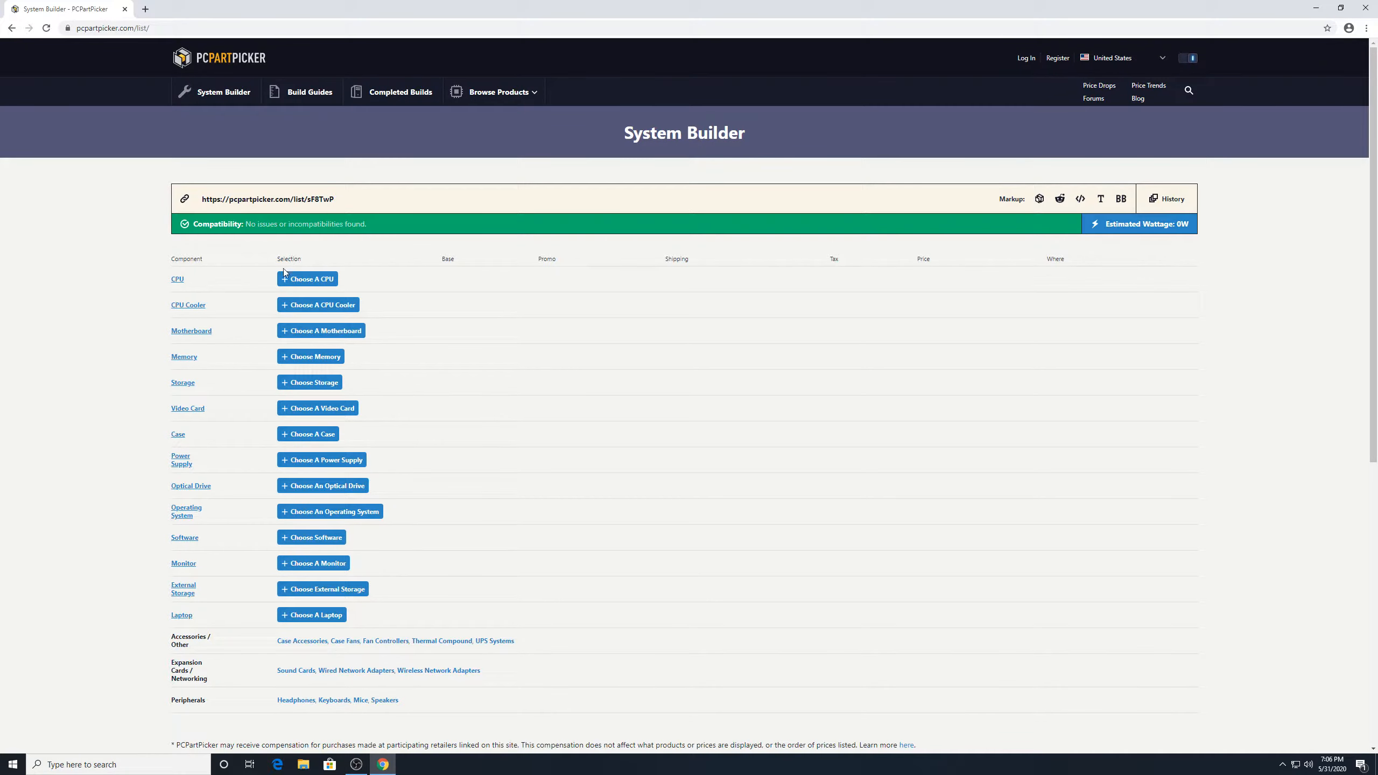
click(308, 280)
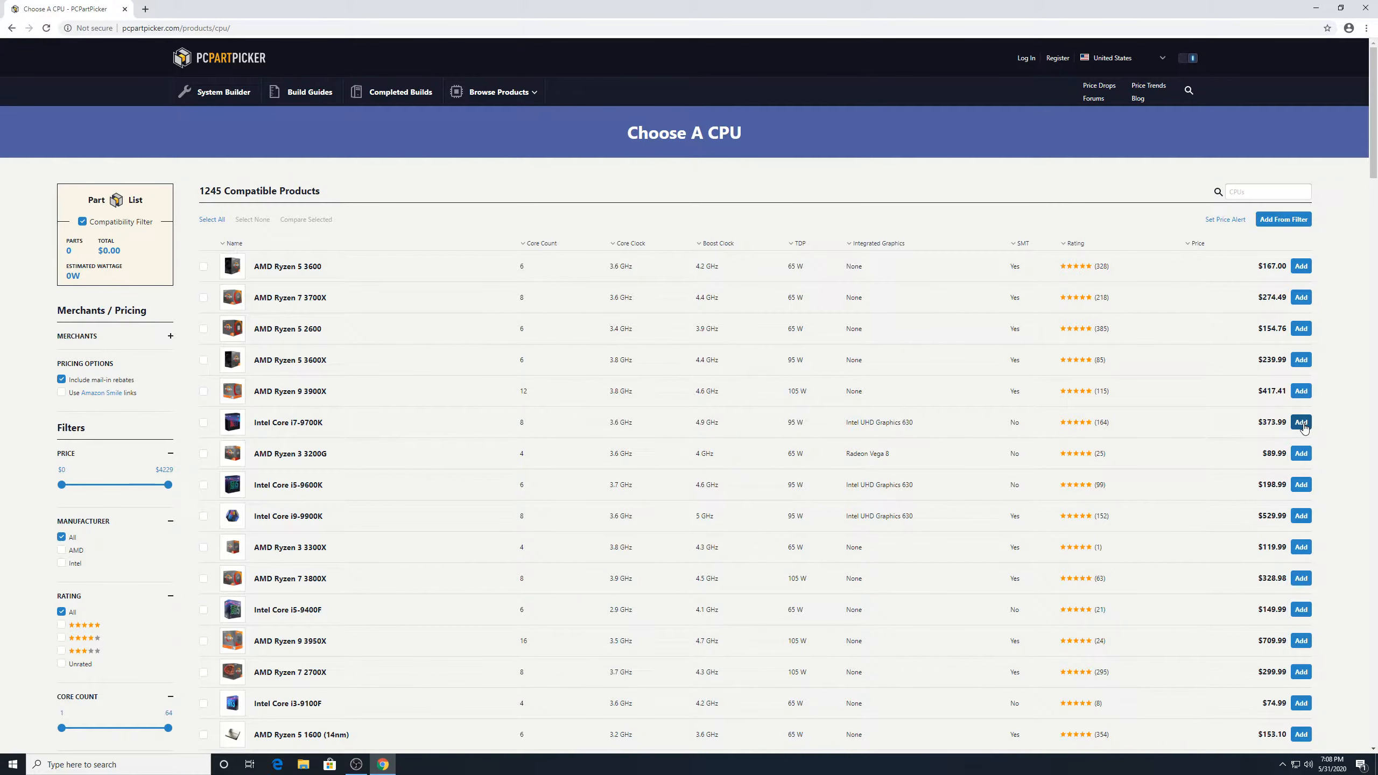
mouse_move(225, 426)
click(1300, 423)
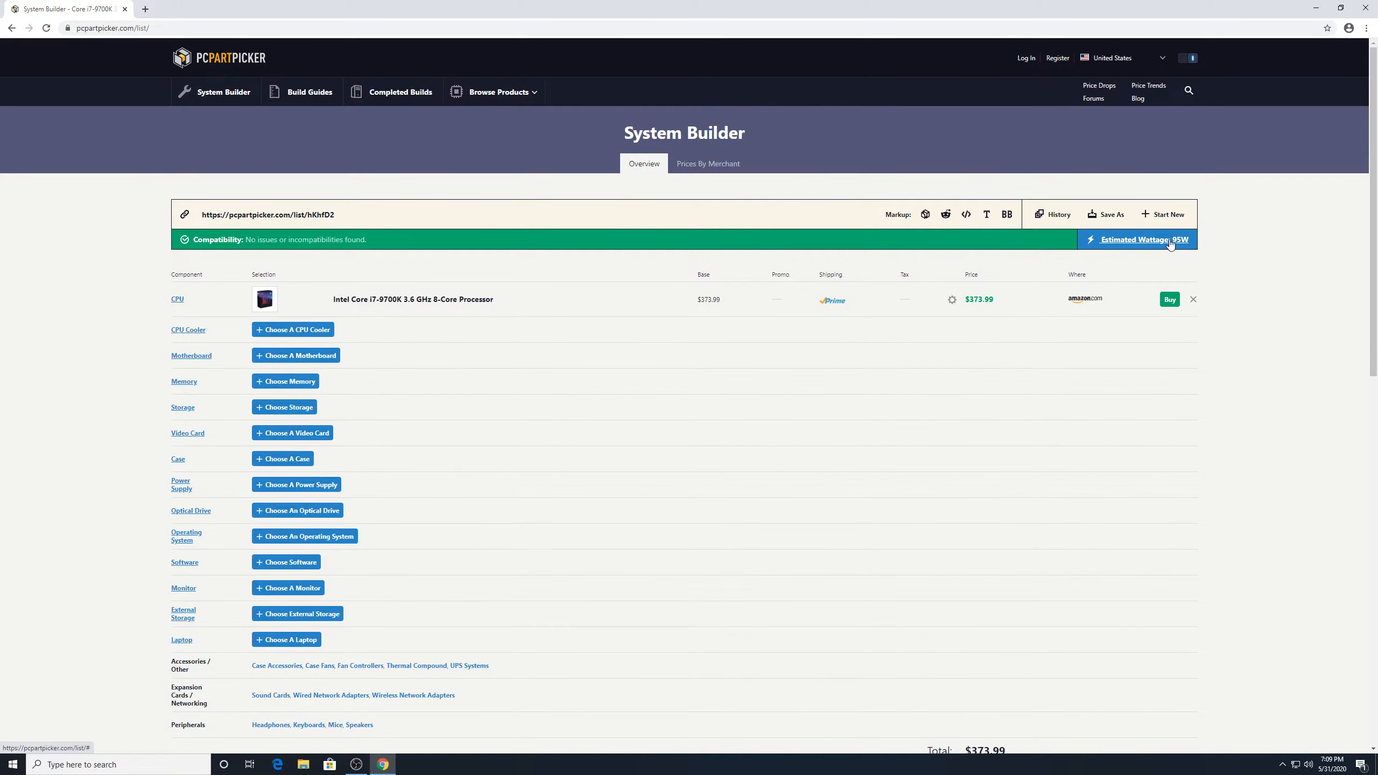
Add the Cooler Master Hyper 212 EVO to the part list as the CPU cooler
scroll(738, 485, down, 1)
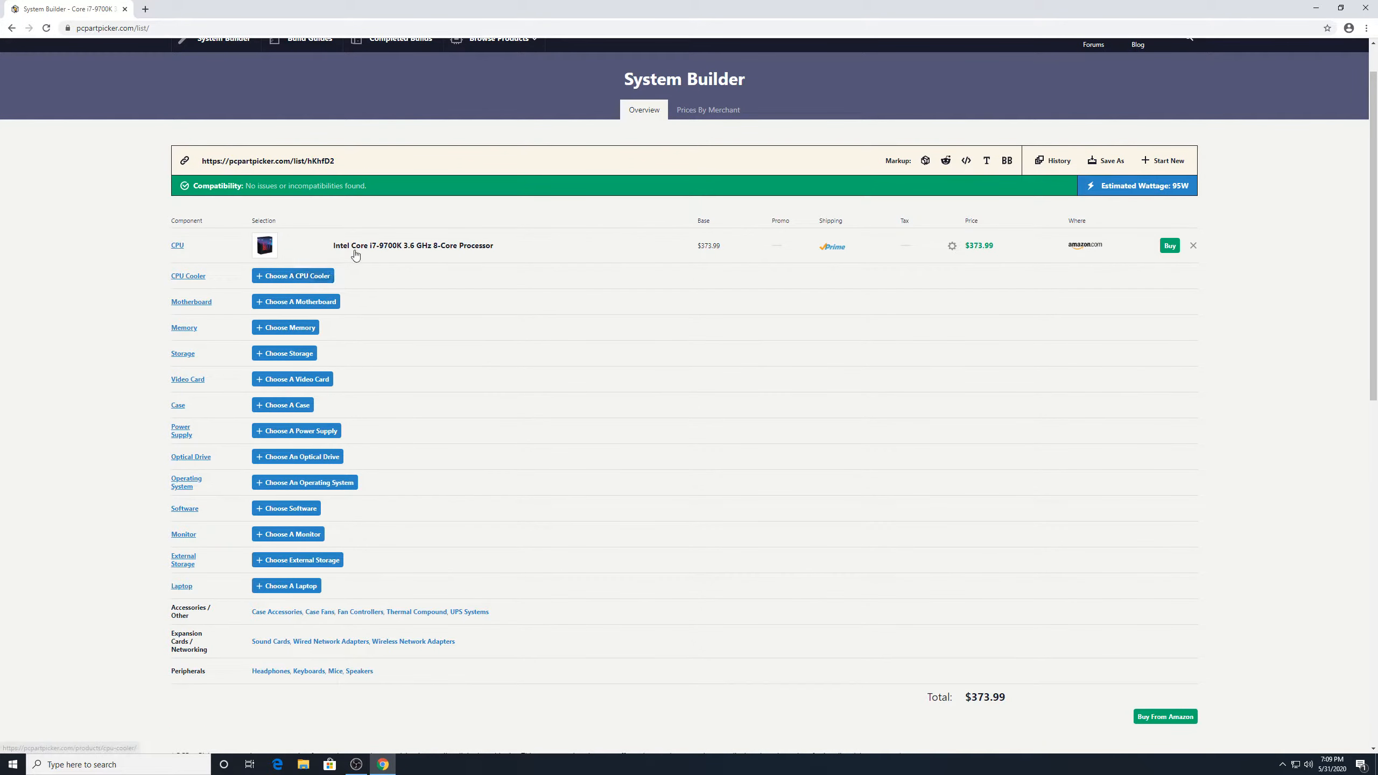
click(284, 278)
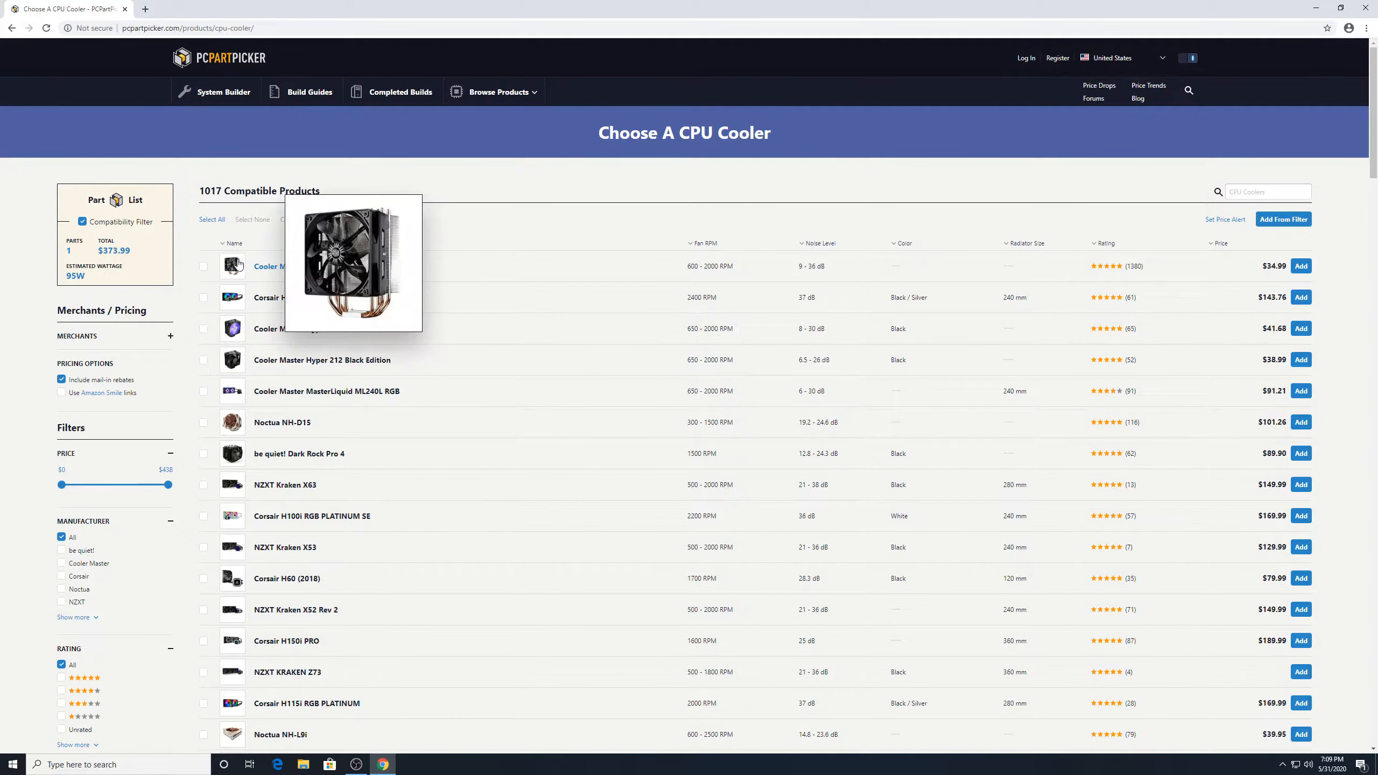
mouse_move(222, 263)
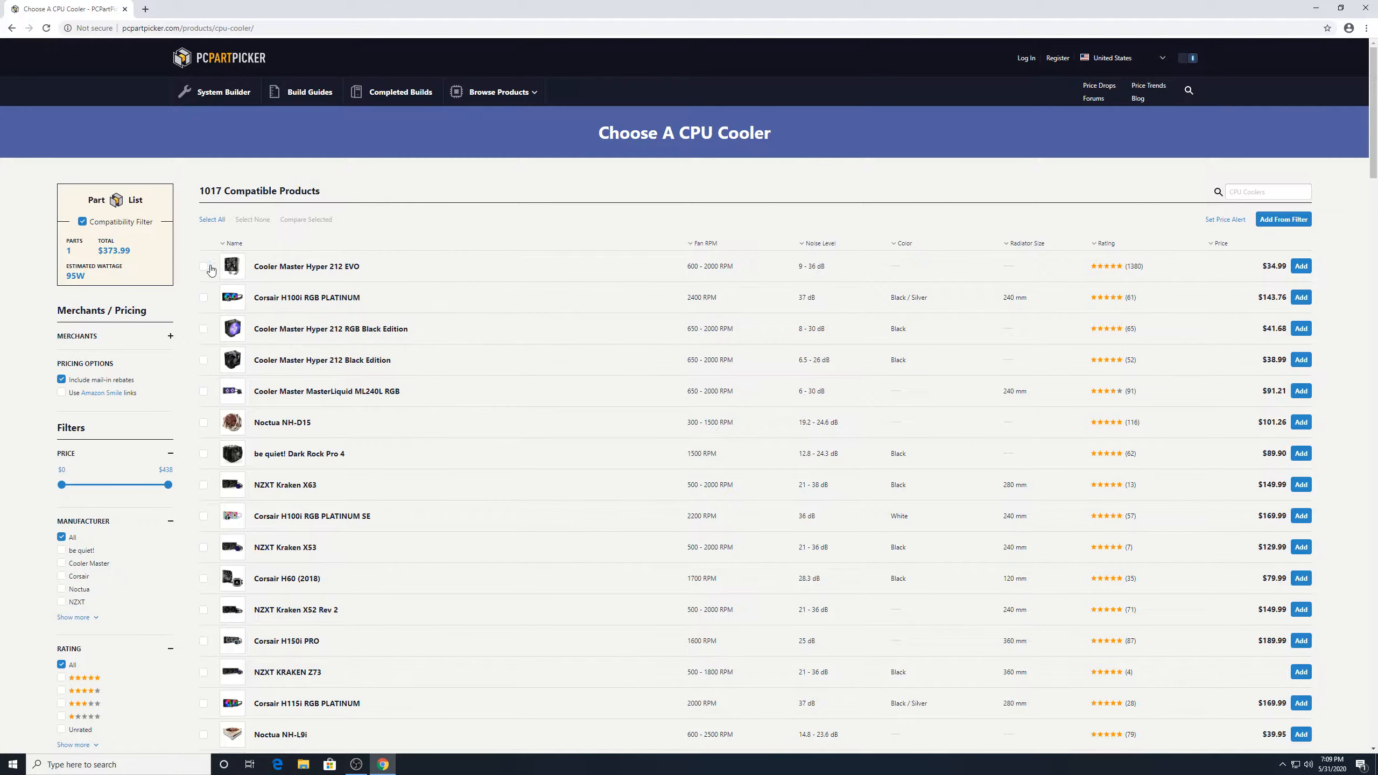
click(204, 267)
click(1303, 267)
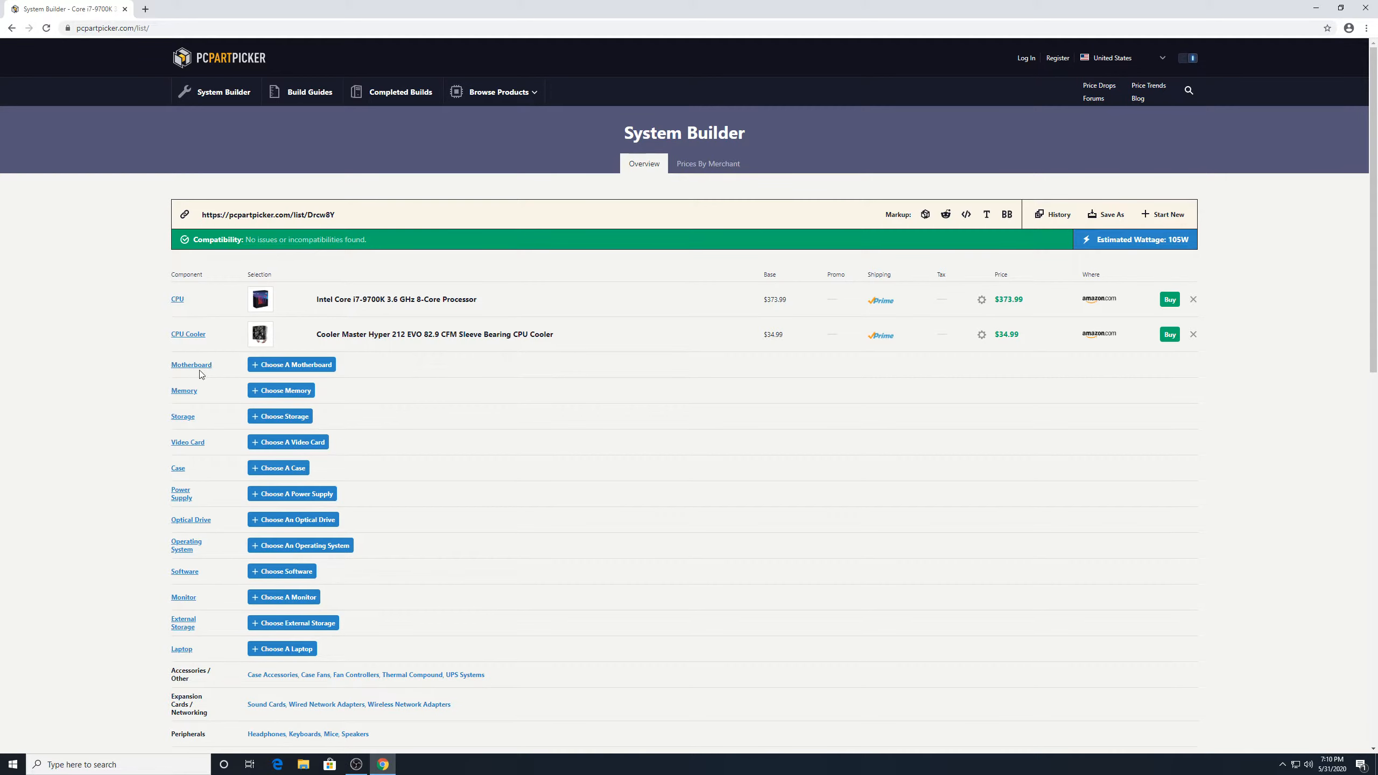
Add the Gigabyte B365M DS3H motherboard and the Corsair Vengeance RGB Pro 32 GB (2 x 16GB) DDR4-3200 memory to the build
click(262, 365)
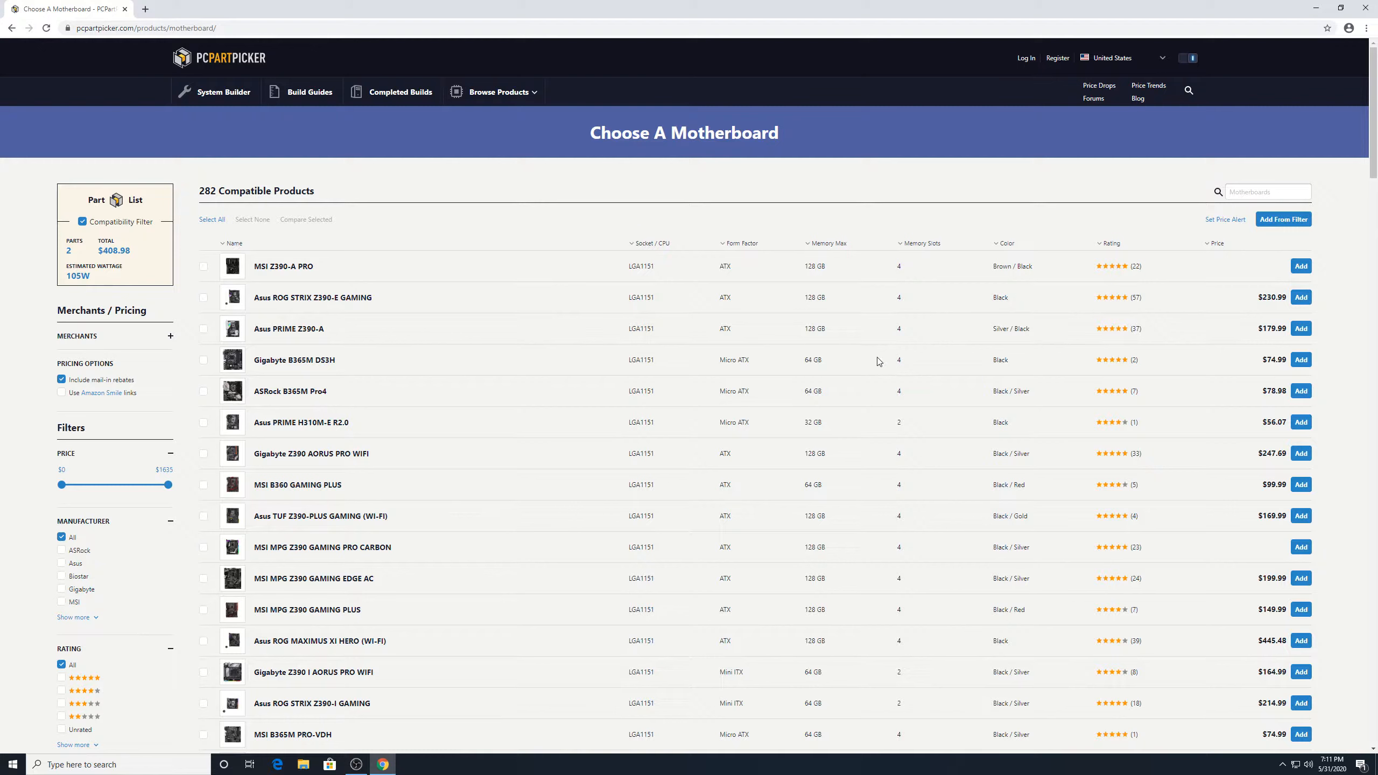
click(1300, 360)
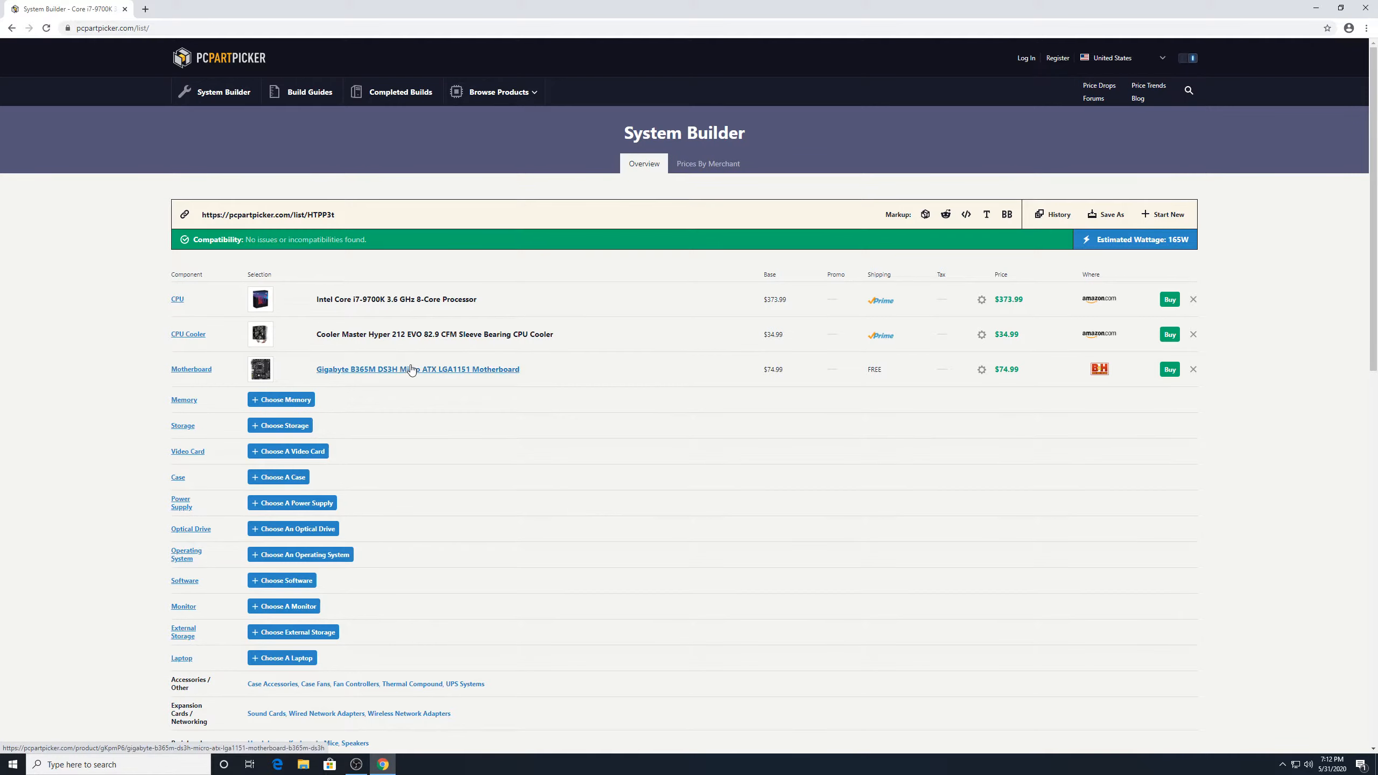
click(304, 404)
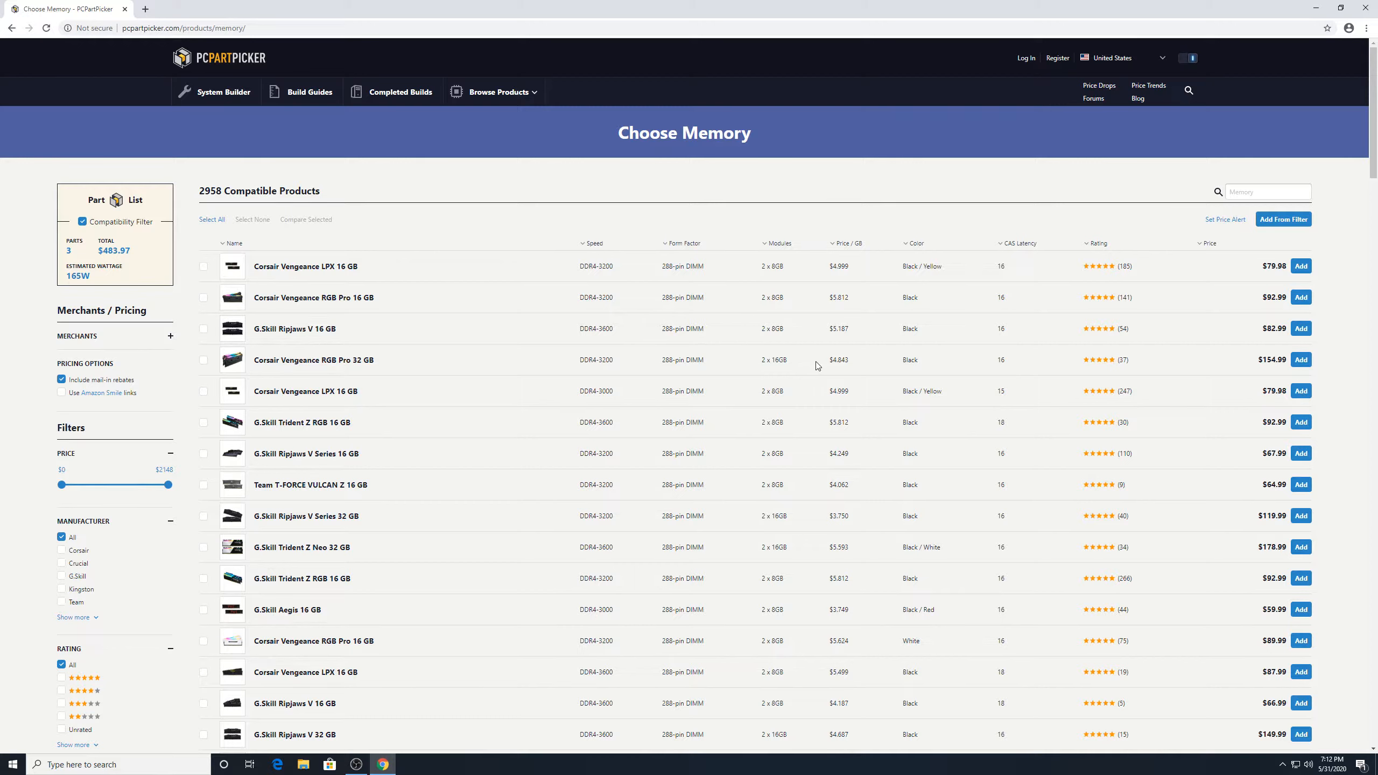
click(1301, 361)
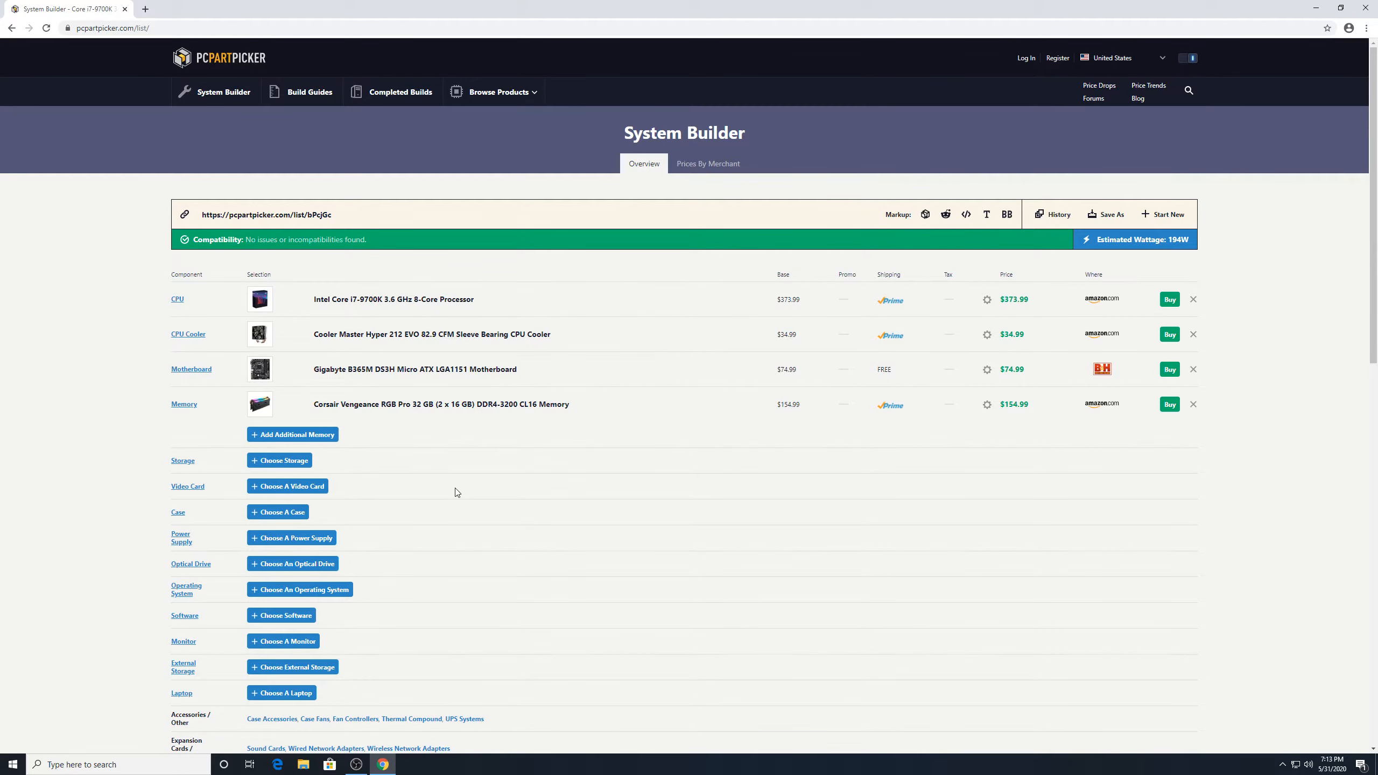
Add the 500 GB Samsung 970 Evo M.2 SSD to the build as storage
scroll(705, 506, down, 1)
scroll(705, 506, down, 1)
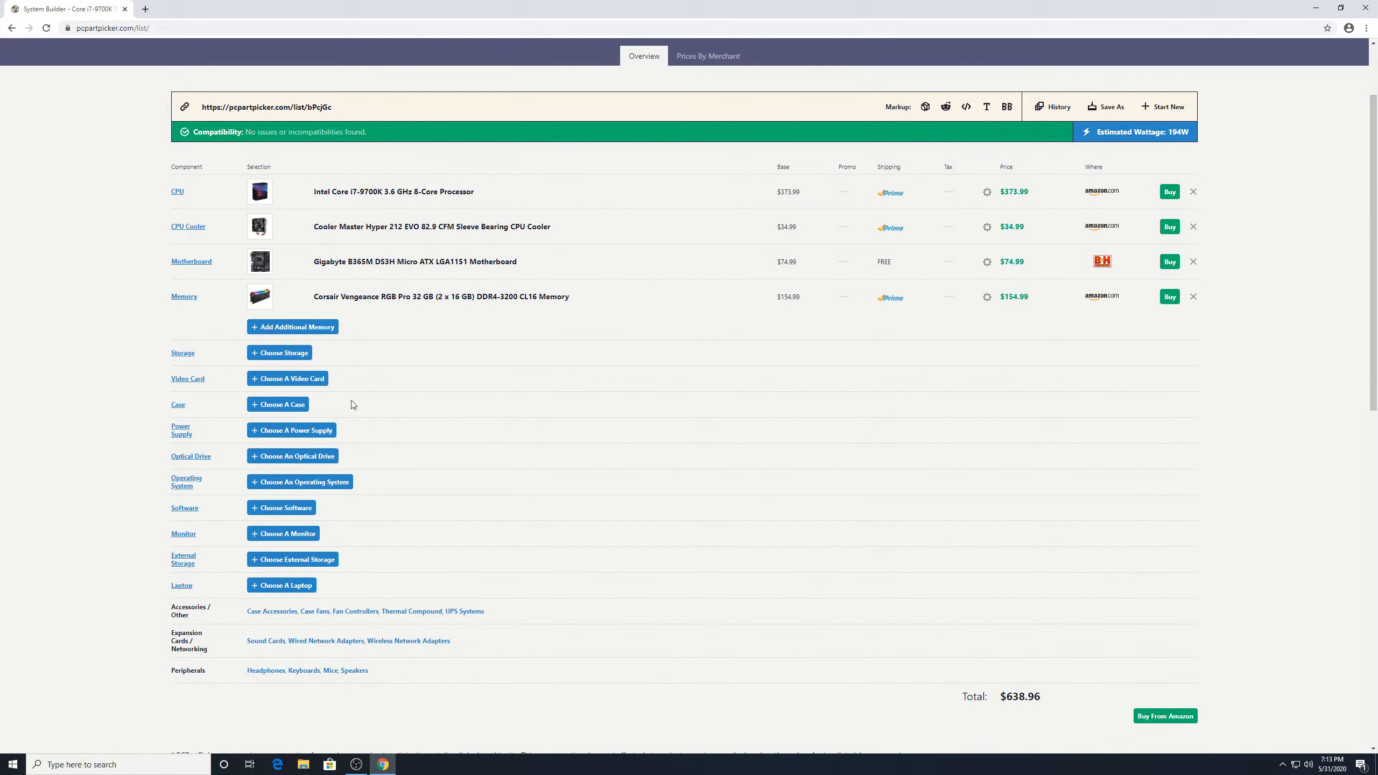
click(271, 357)
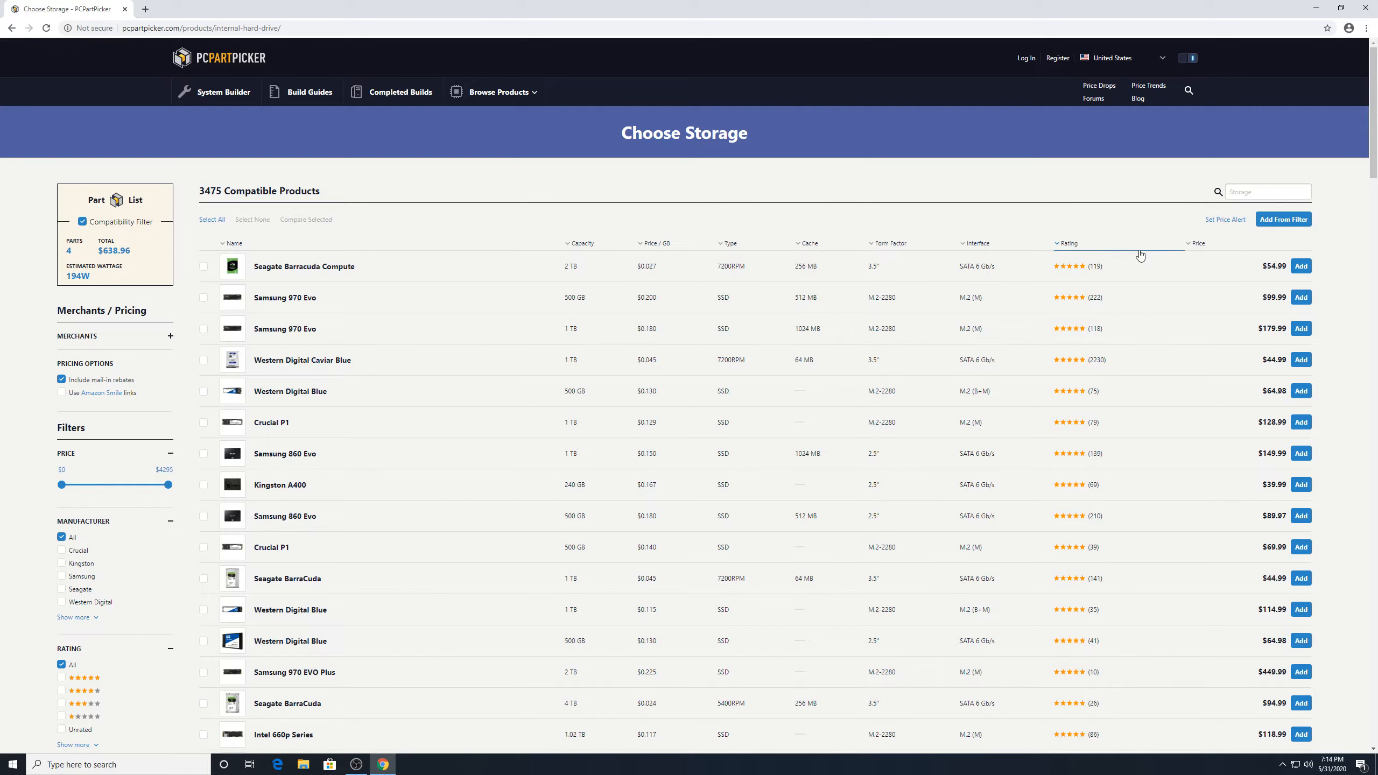
right_click(1304, 299)
click(1196, 198)
click(1295, 303)
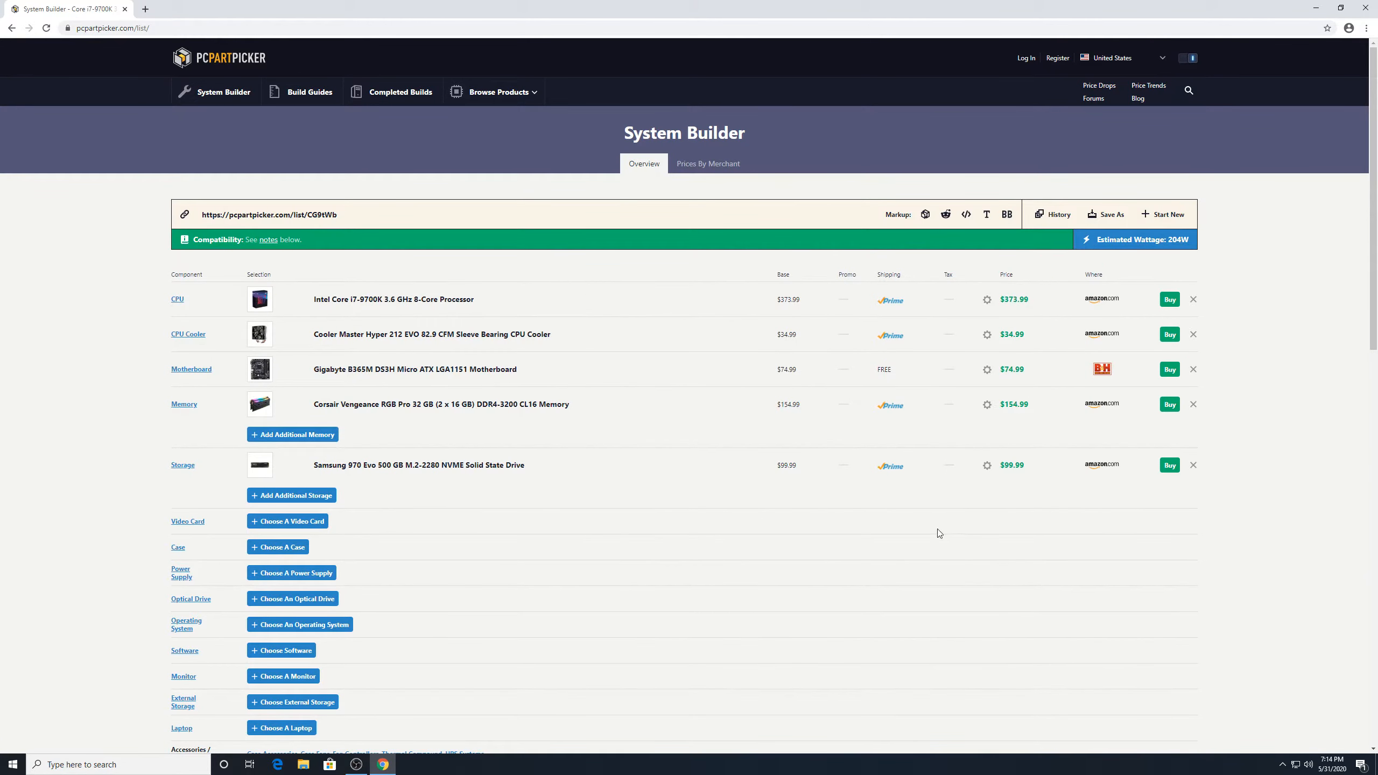
Add the Gigabyte OC GeForce GTX 1660 SUPER 6 GB as the build's video card
scroll(480, 510, down, 3)
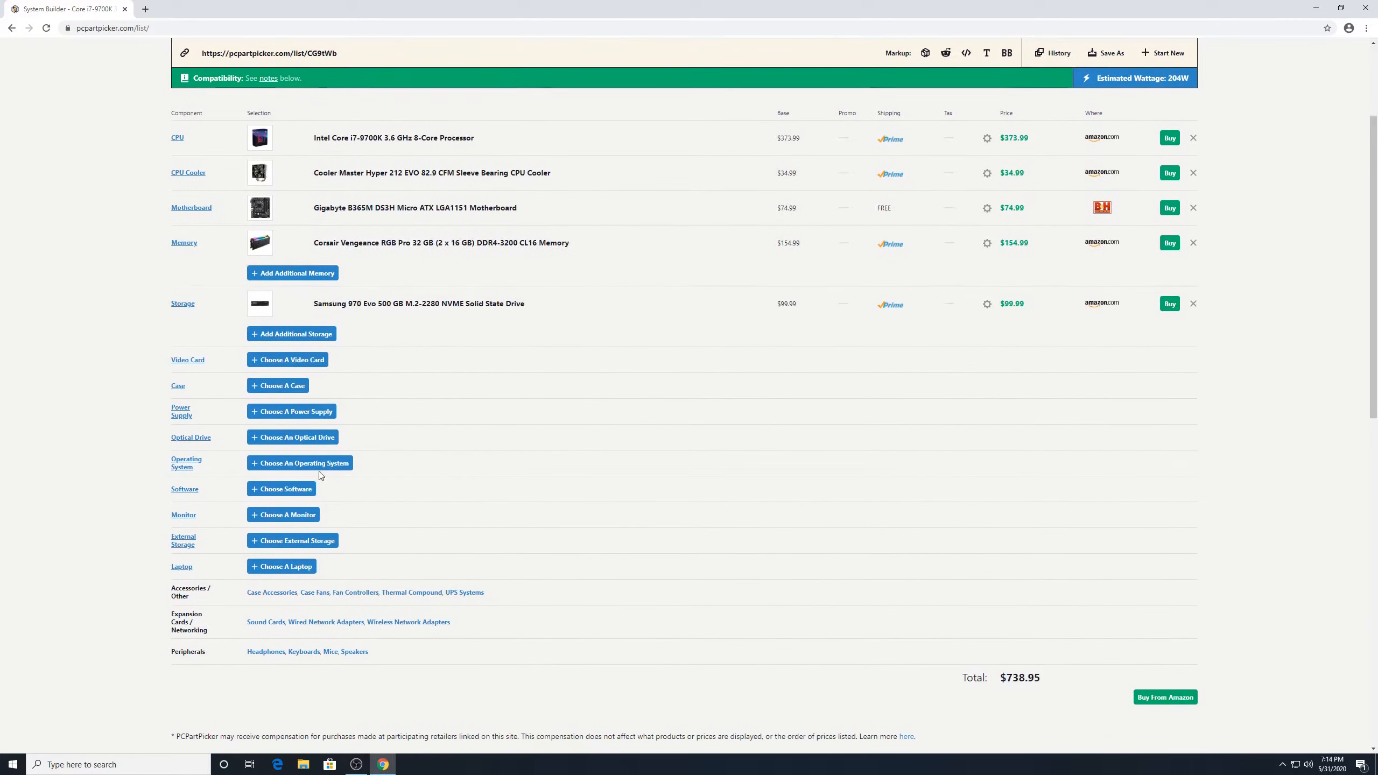
click(286, 361)
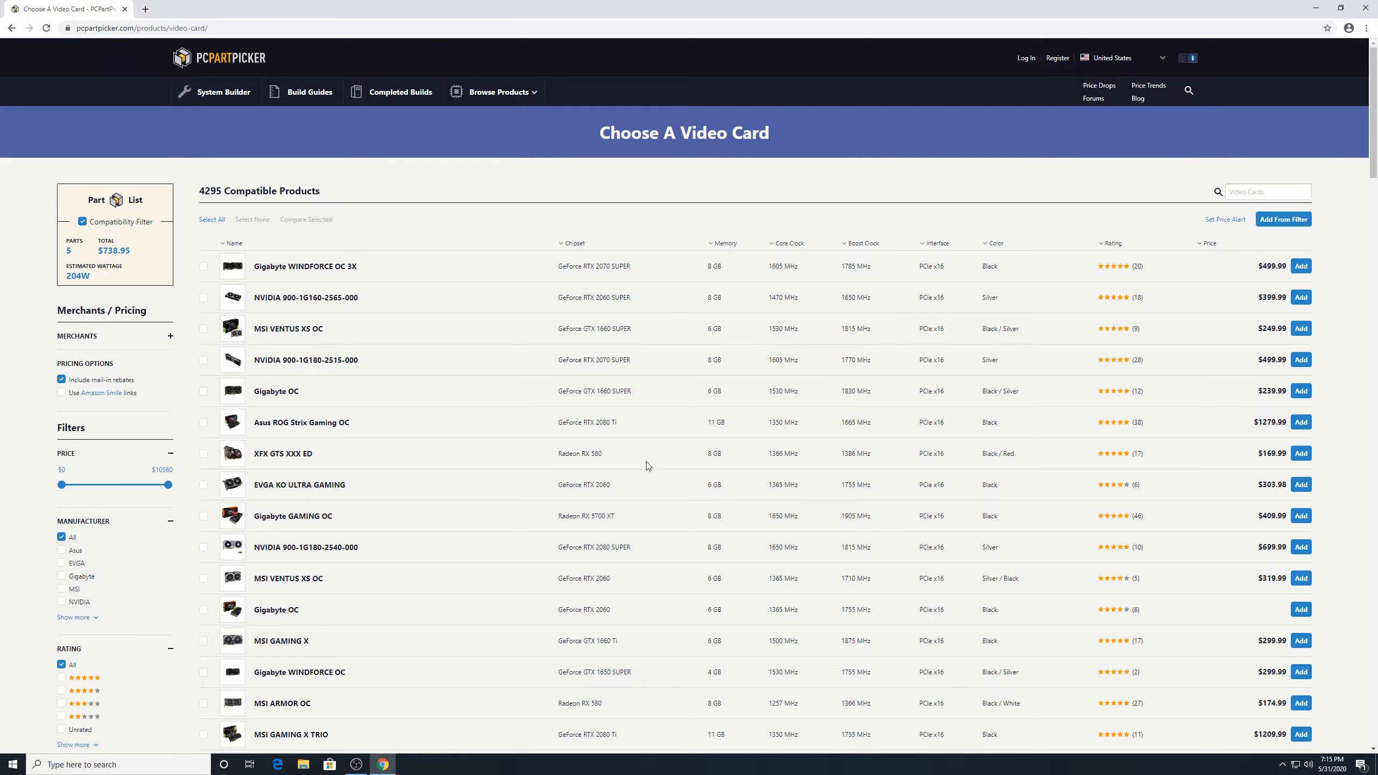
scroll(601, 375, down, 1)
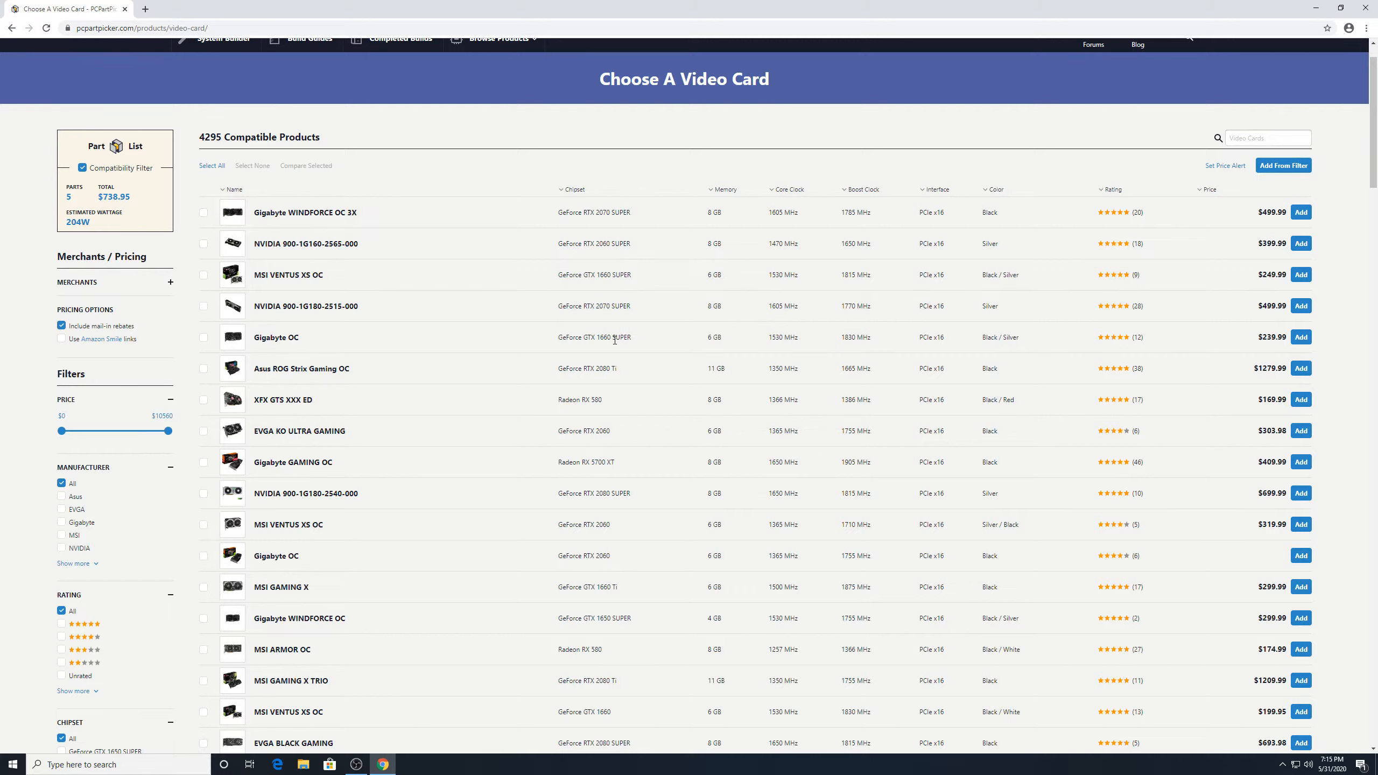
click(1300, 337)
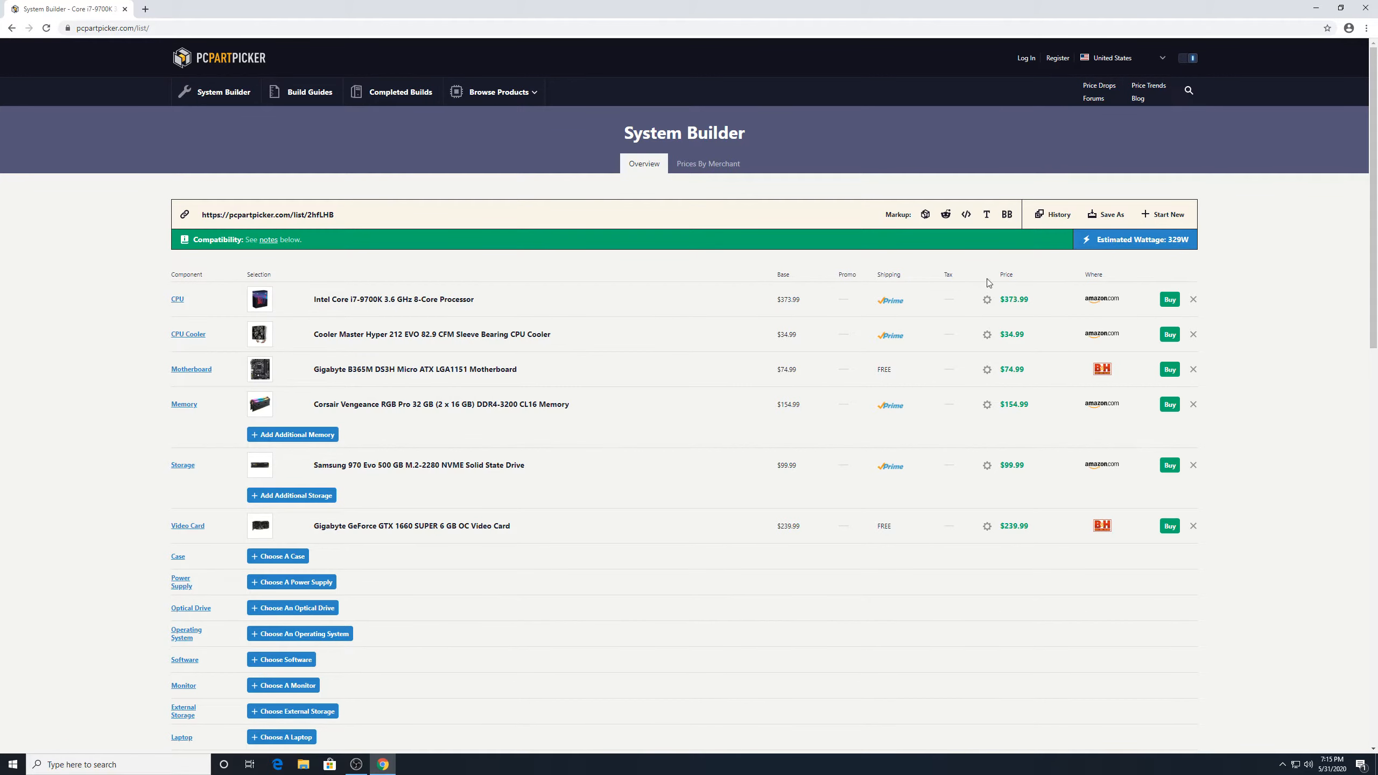
Browse the compatible cases and add the white NZXT H510 ATX Mid Tower to the build
scroll(95, 442, down, 3)
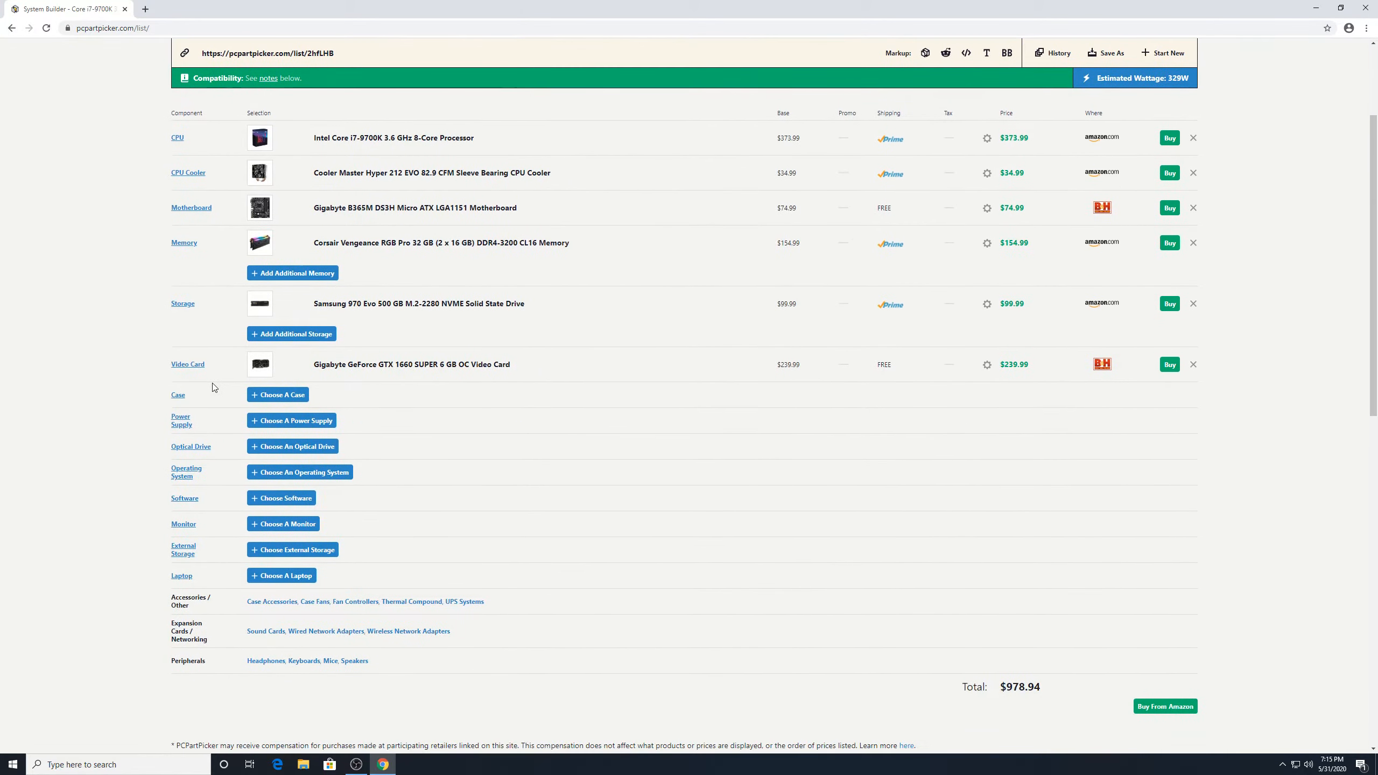
click(266, 397)
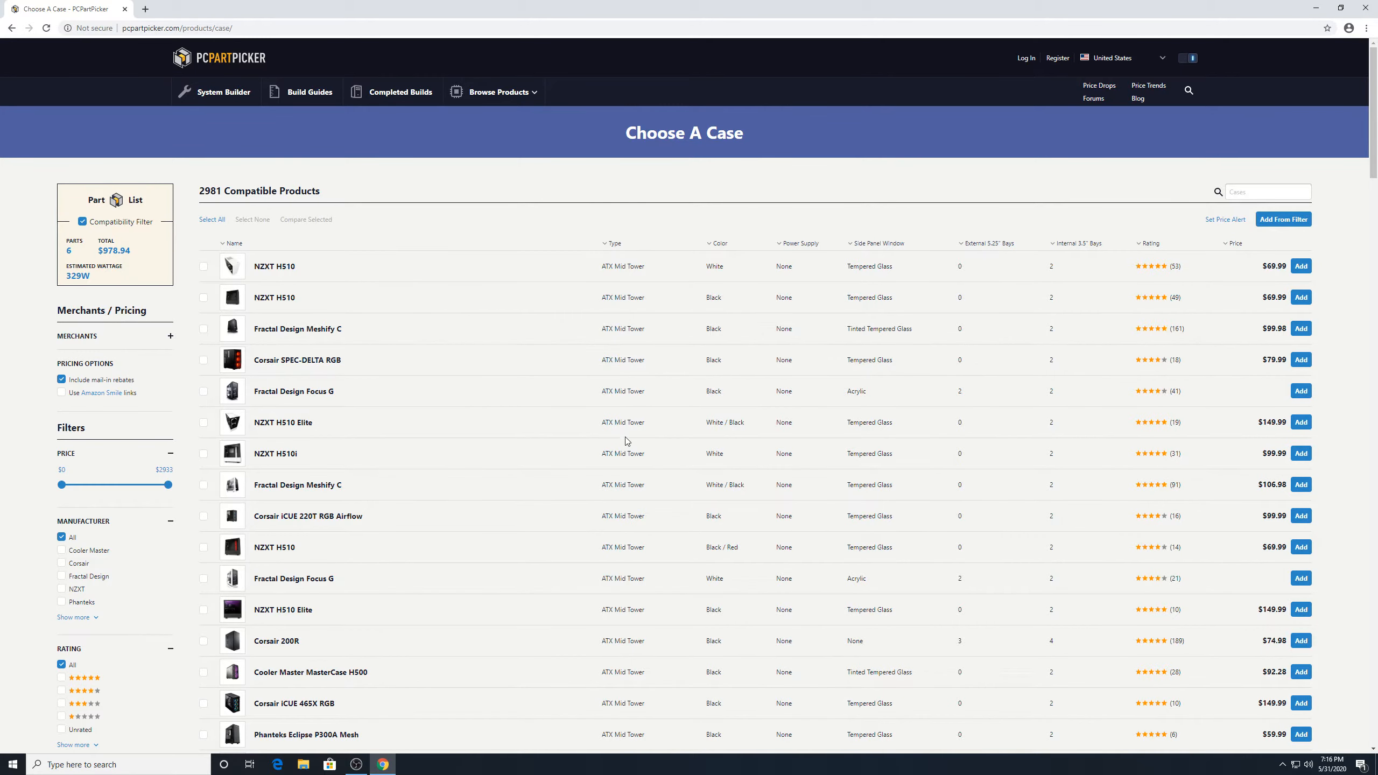
scroll(626, 439, down, 3)
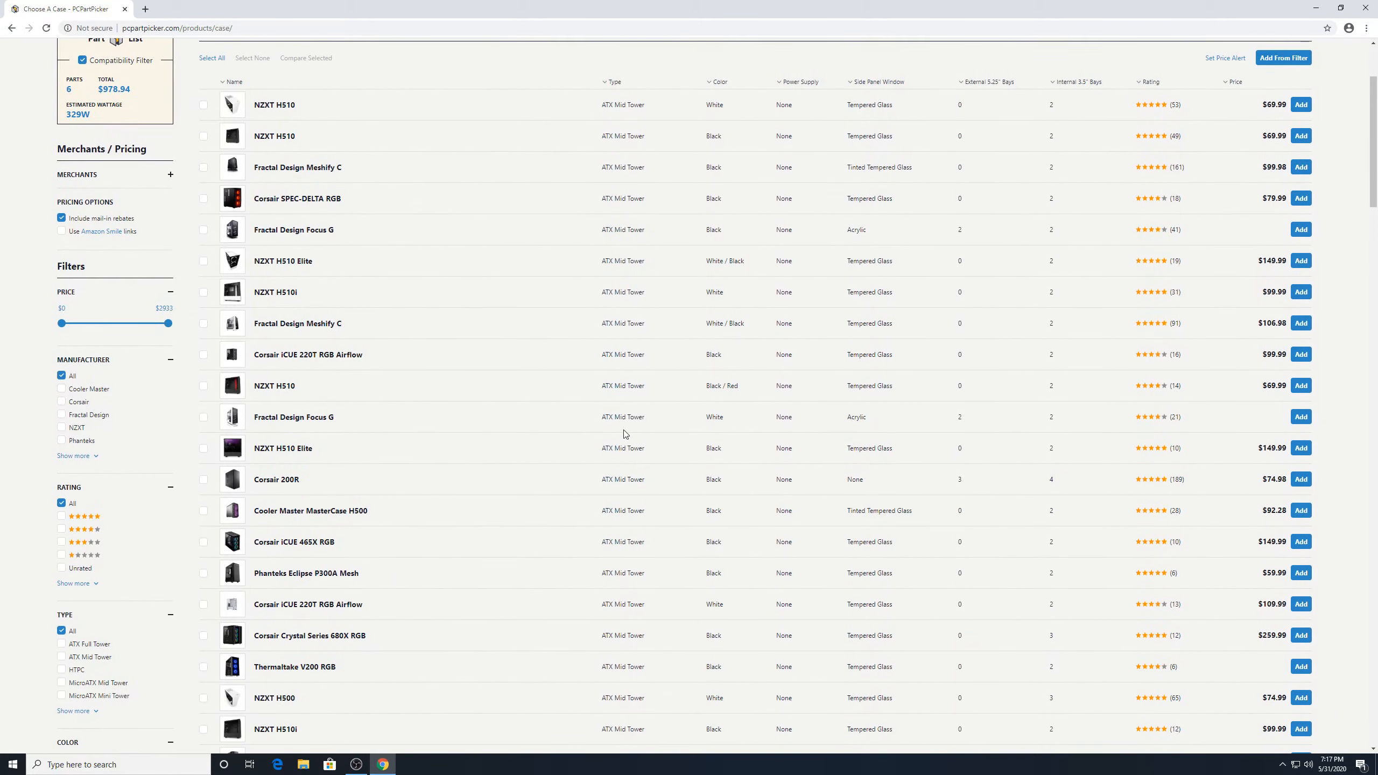
scroll(624, 434, down, 12)
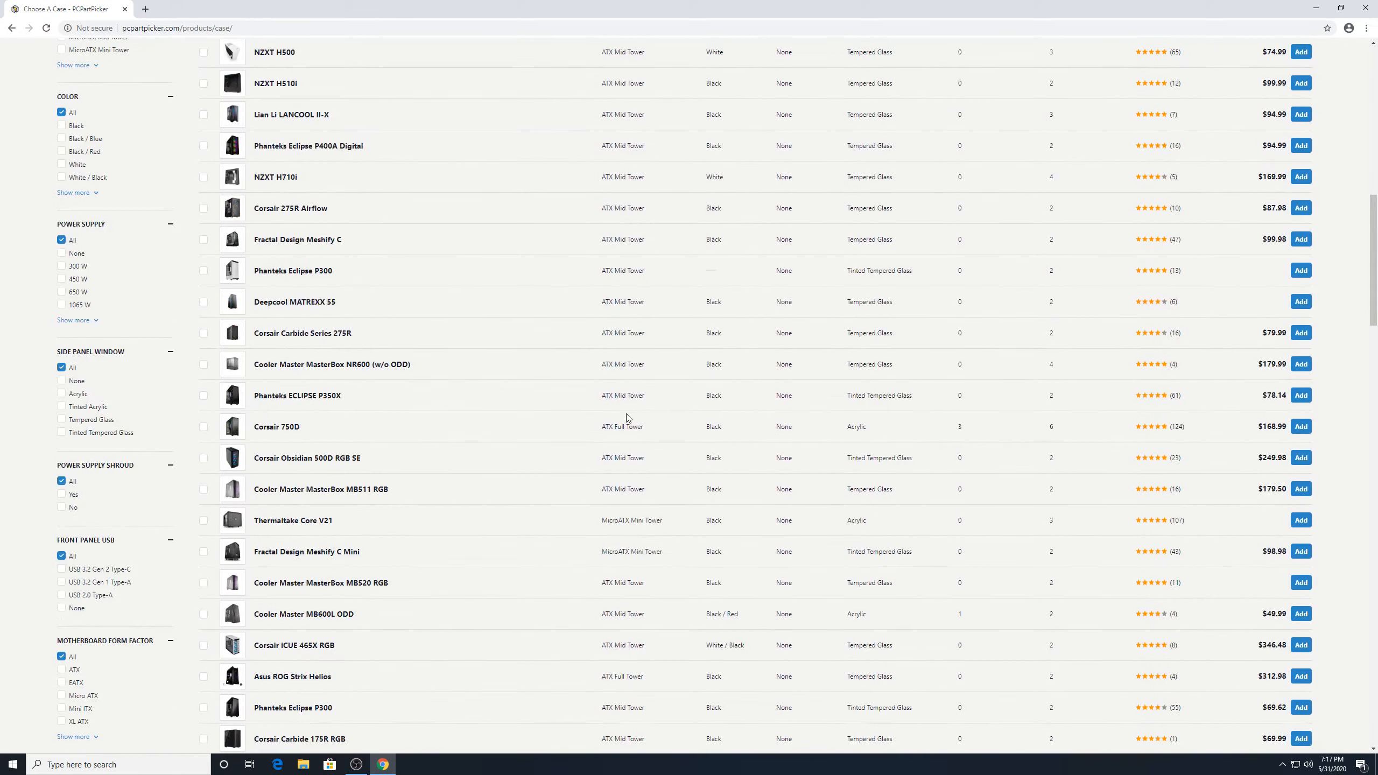
scroll(629, 406, up, 12)
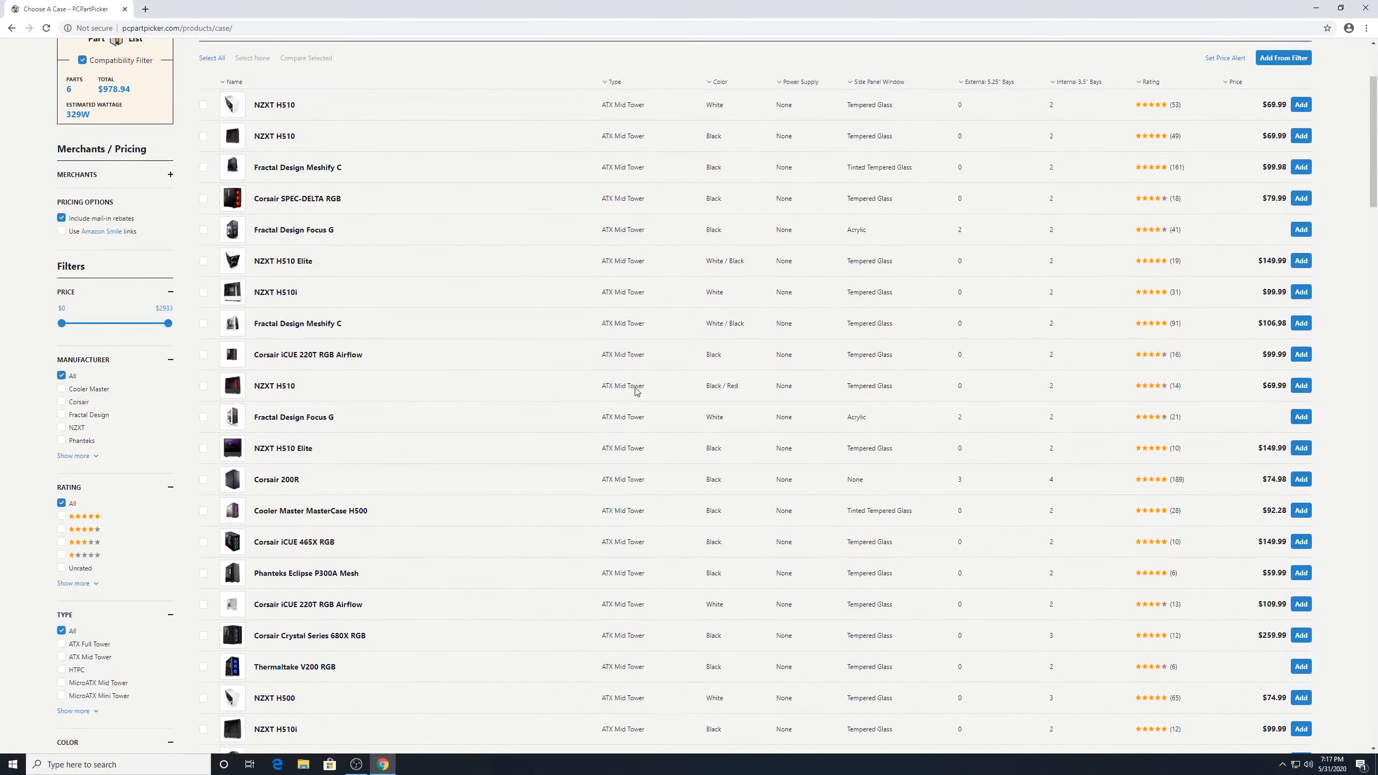
scroll(637, 389, up, 2)
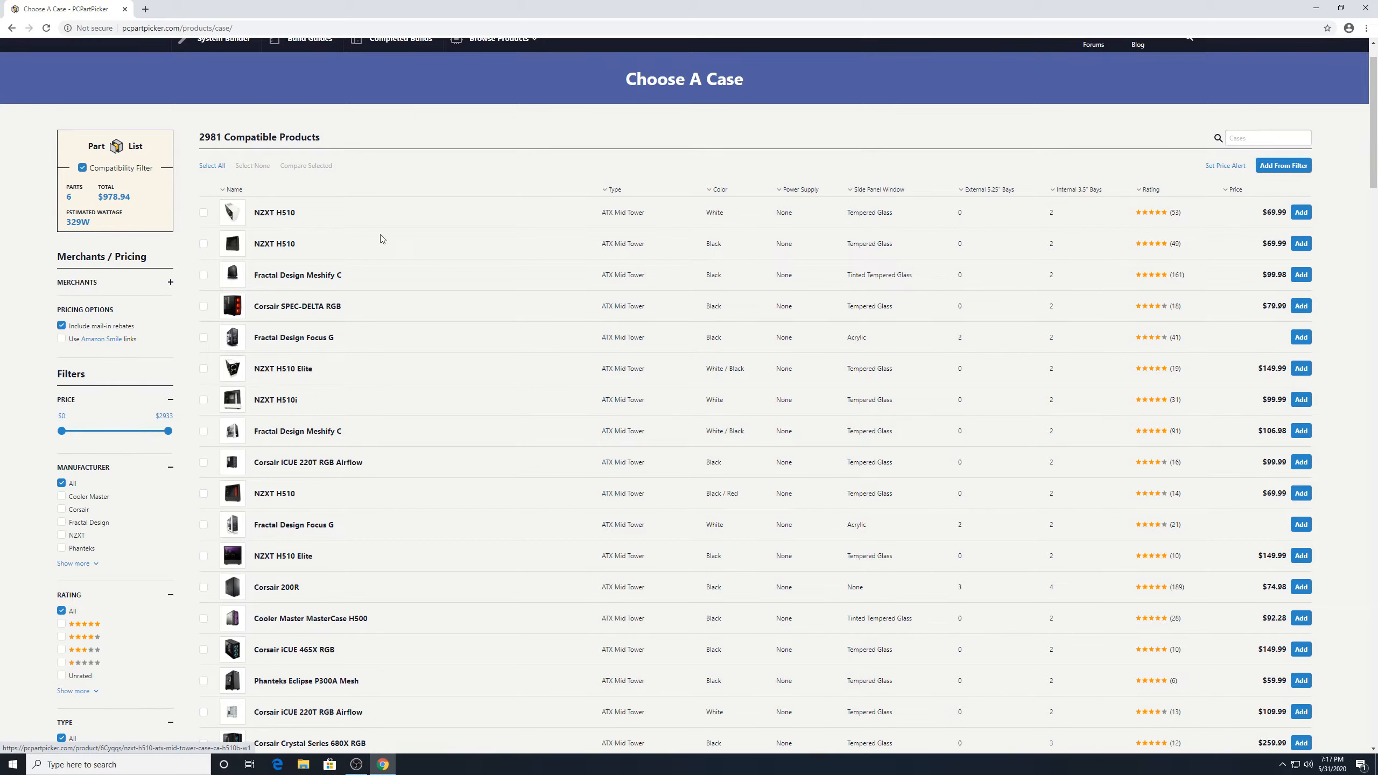
click(1300, 213)
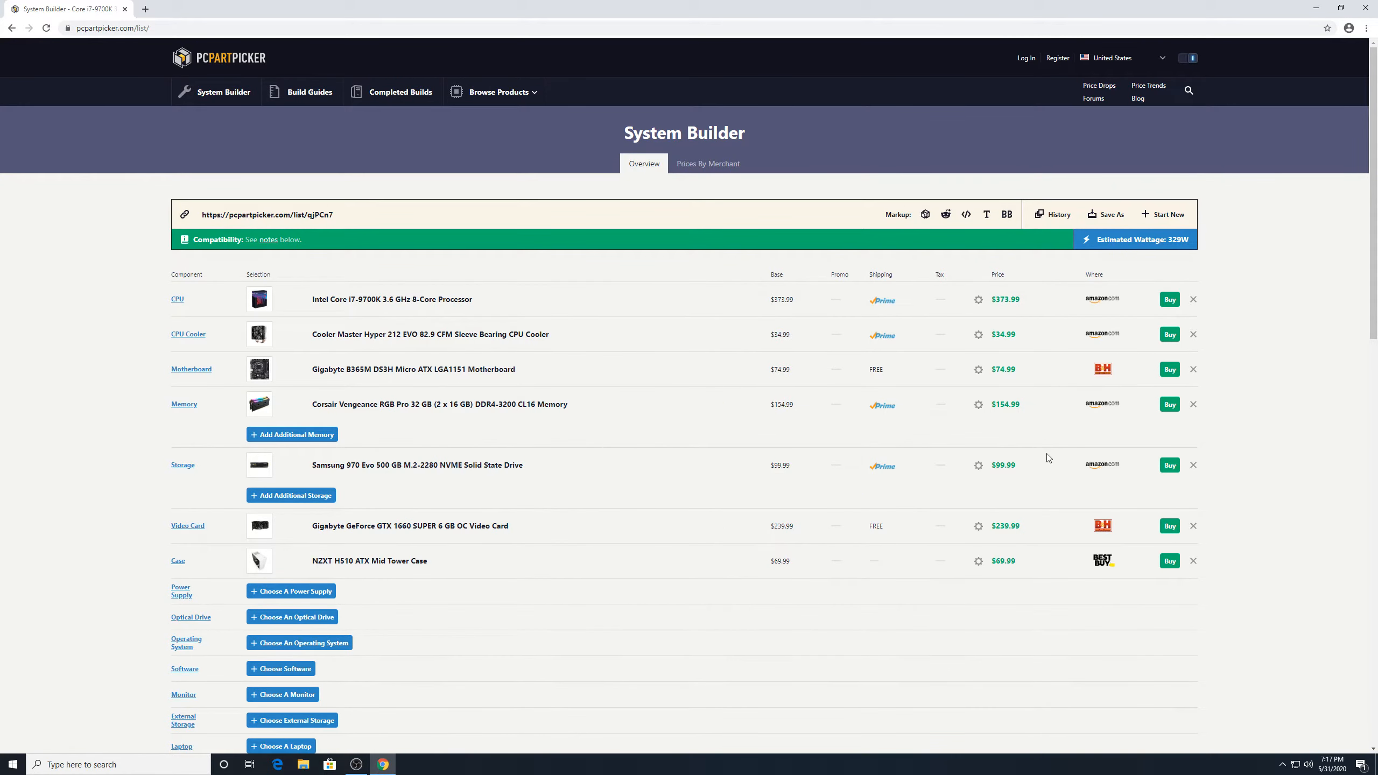
Check the build's estimated wattage and add the Cooler Master MWE Gold 650 W fully modular power supply
scroll(675, 498, down, 3)
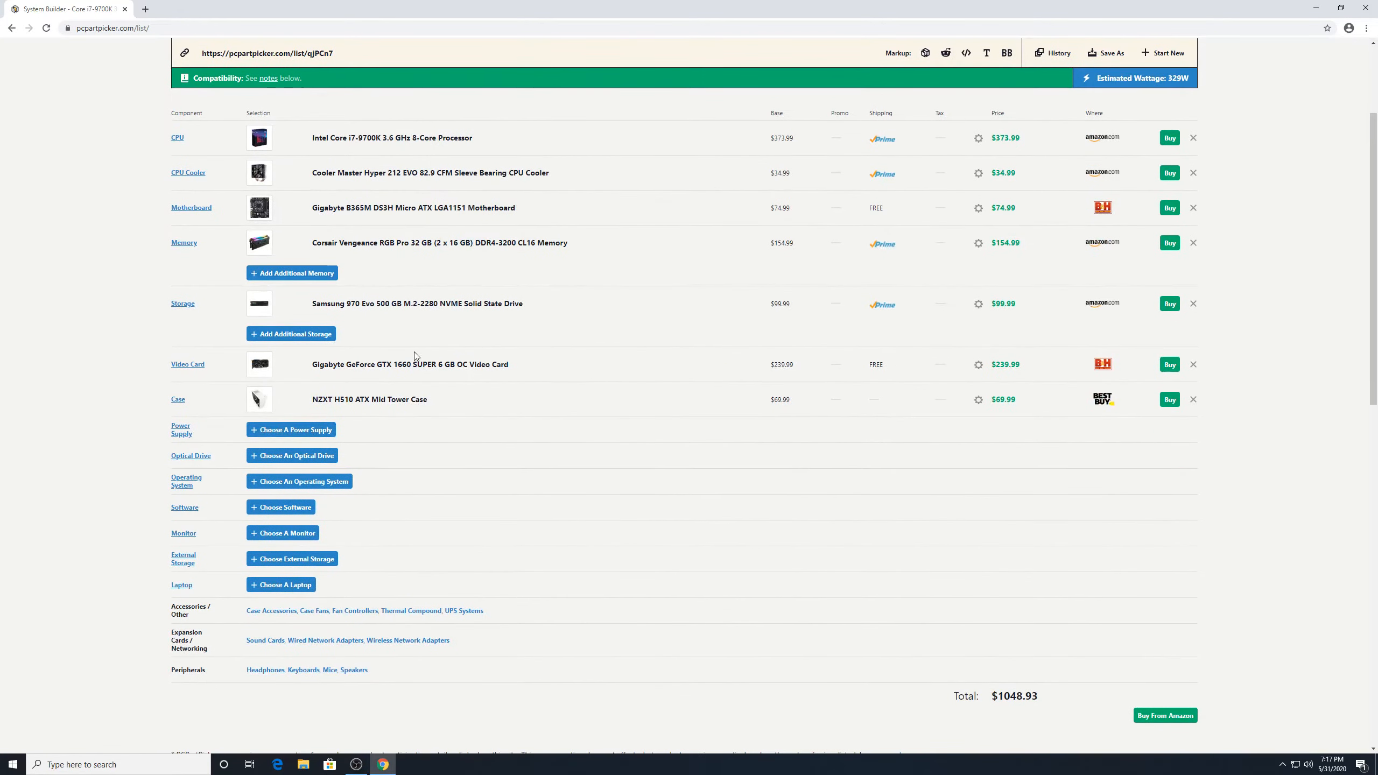
scroll(672, 336, up, 2)
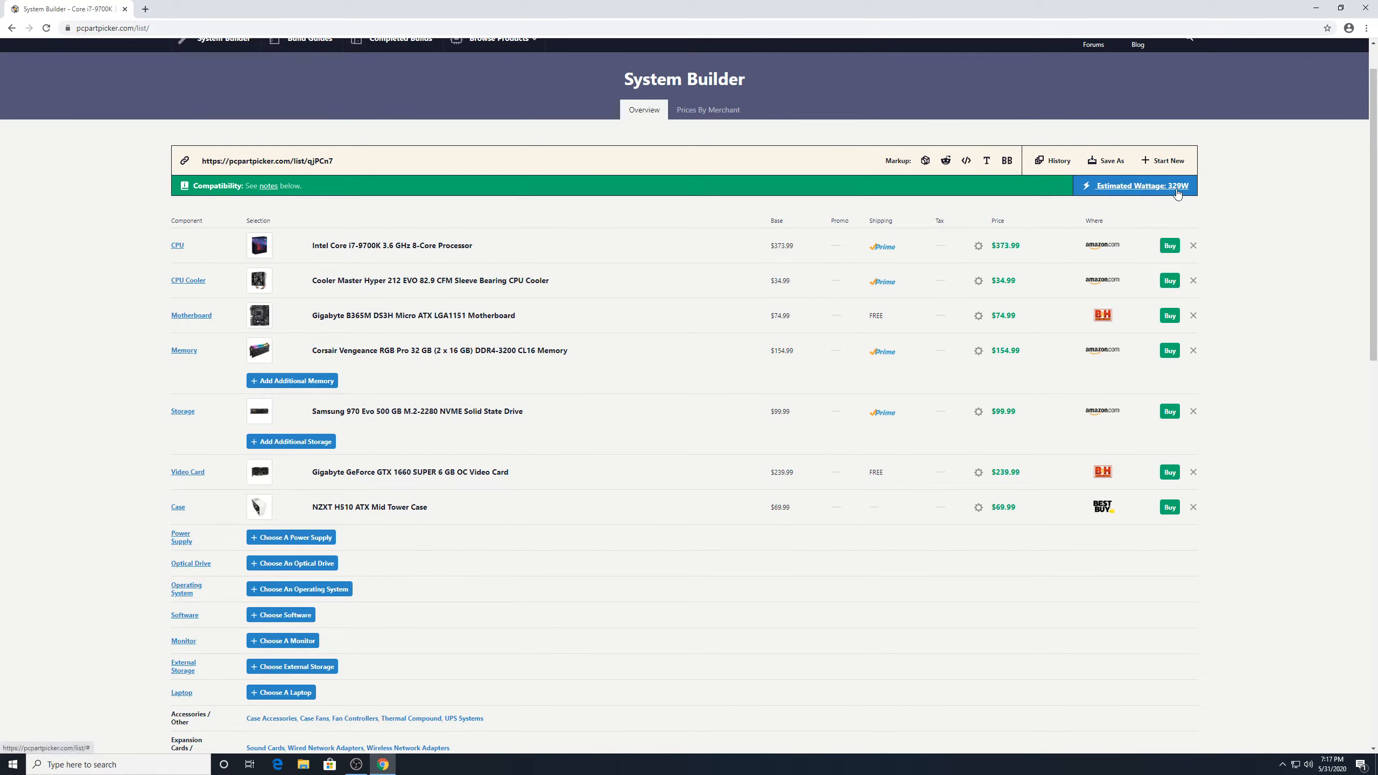
click(294, 543)
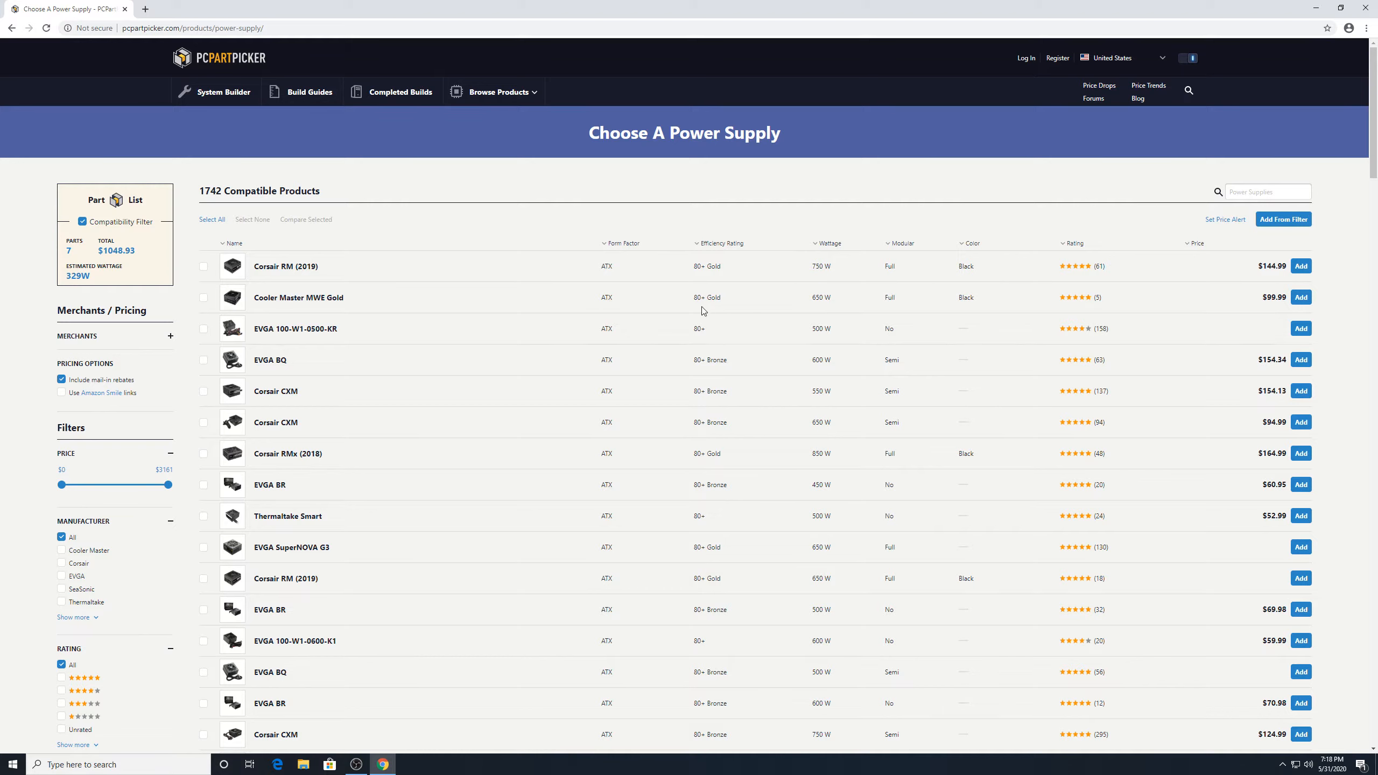
click(1300, 298)
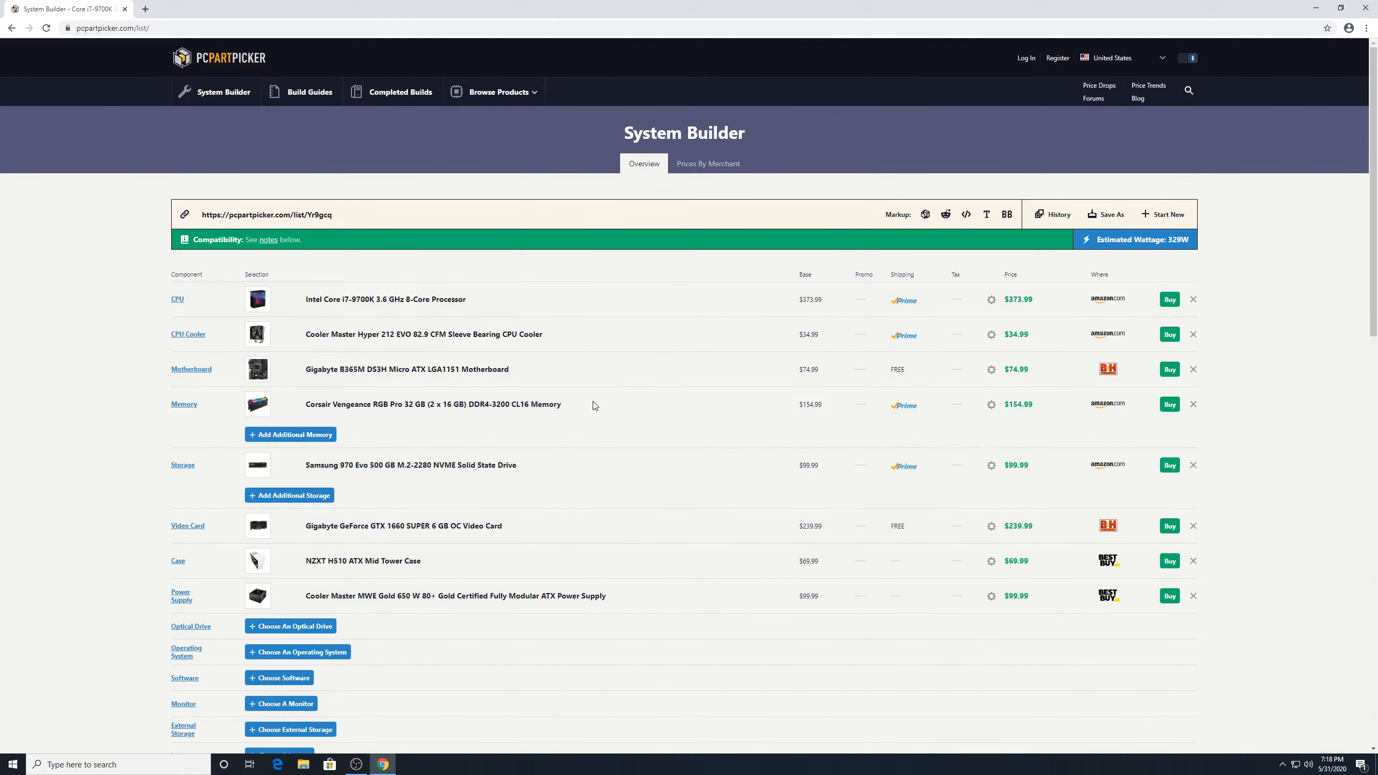
Check the compatible optical drives for the build and return to the part list without adding one
scroll(597, 401, down, 4)
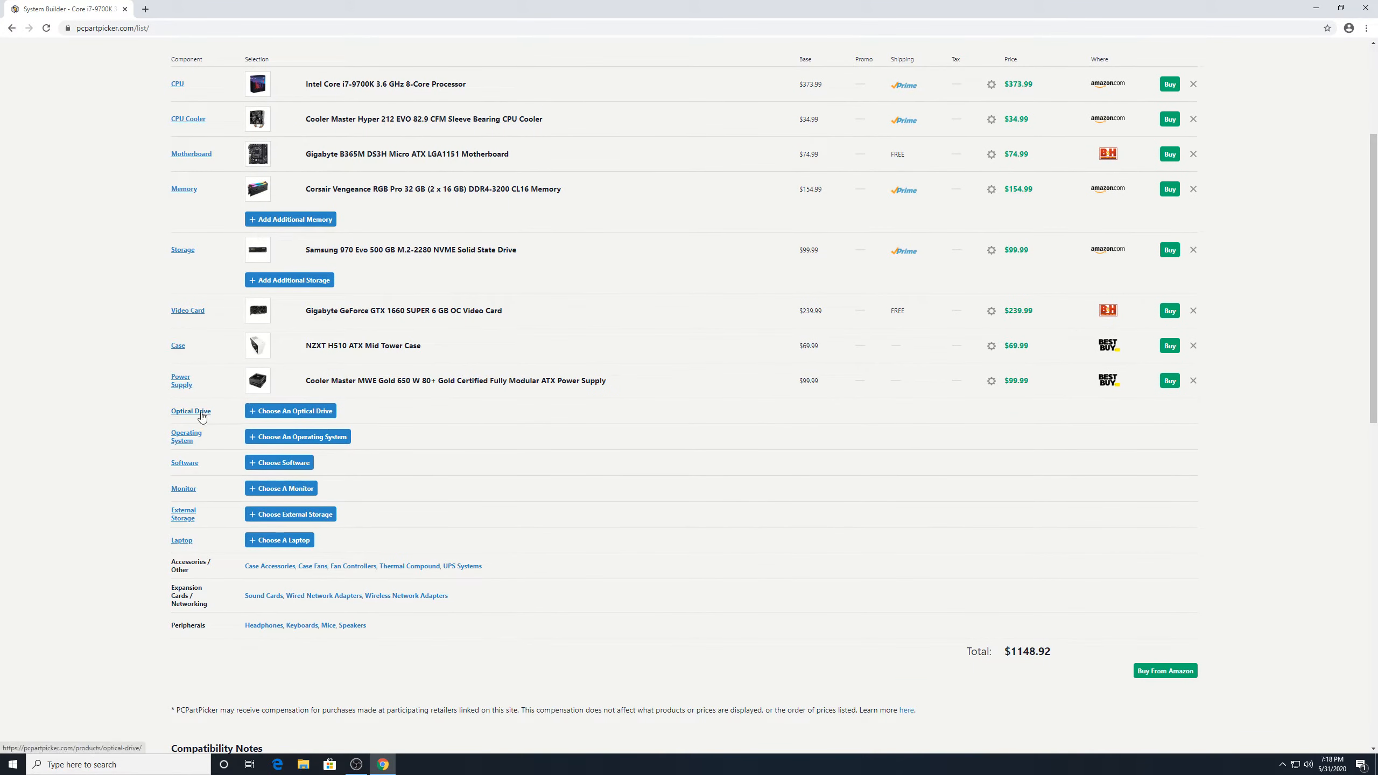
click(280, 411)
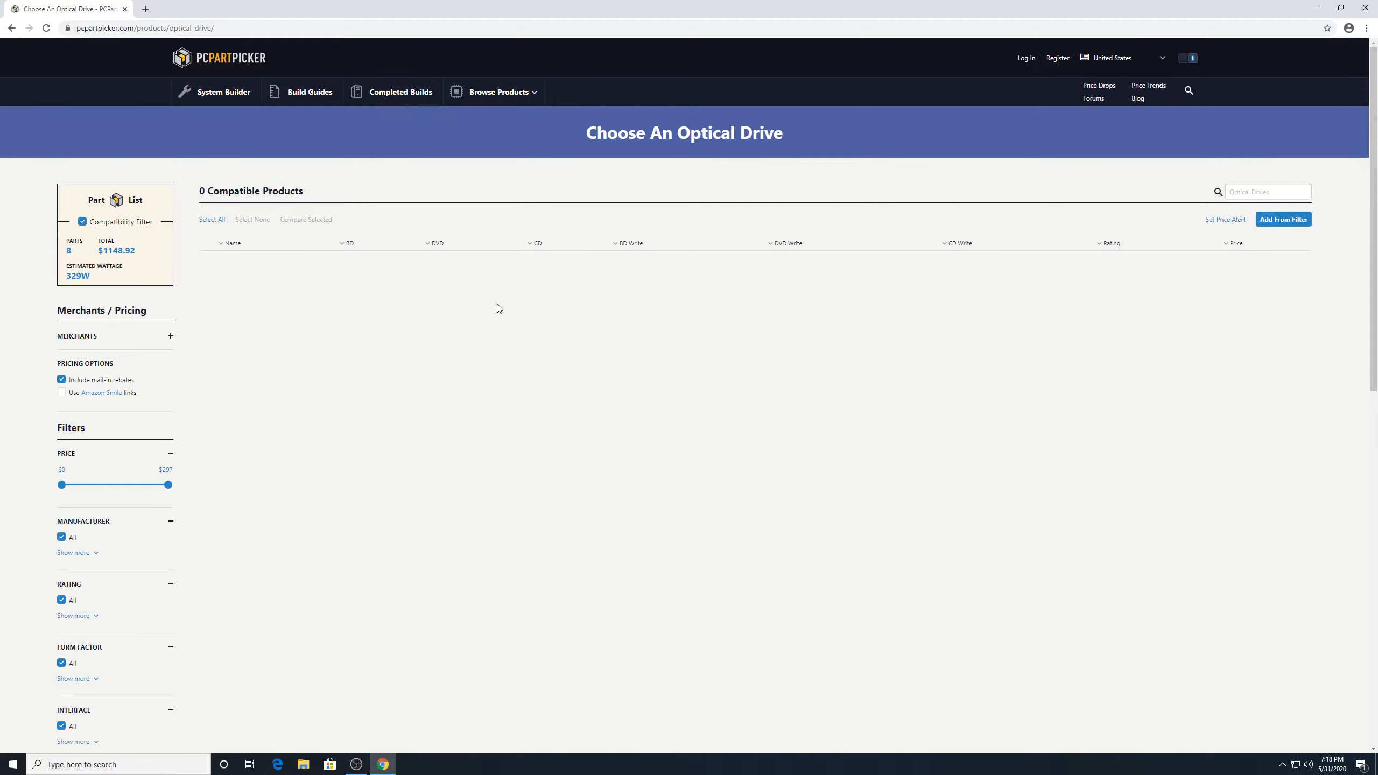
click(10, 29)
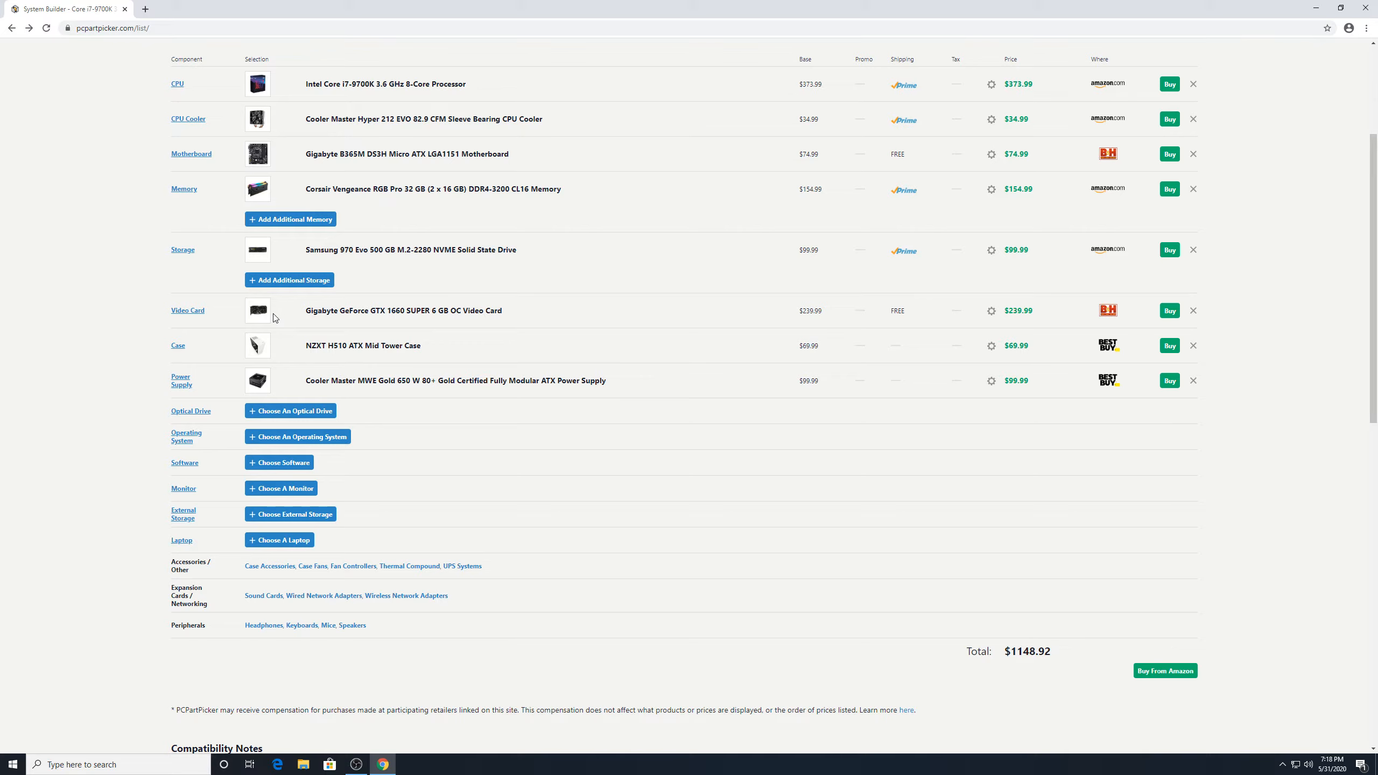
scroll(105, 273, up, 1)
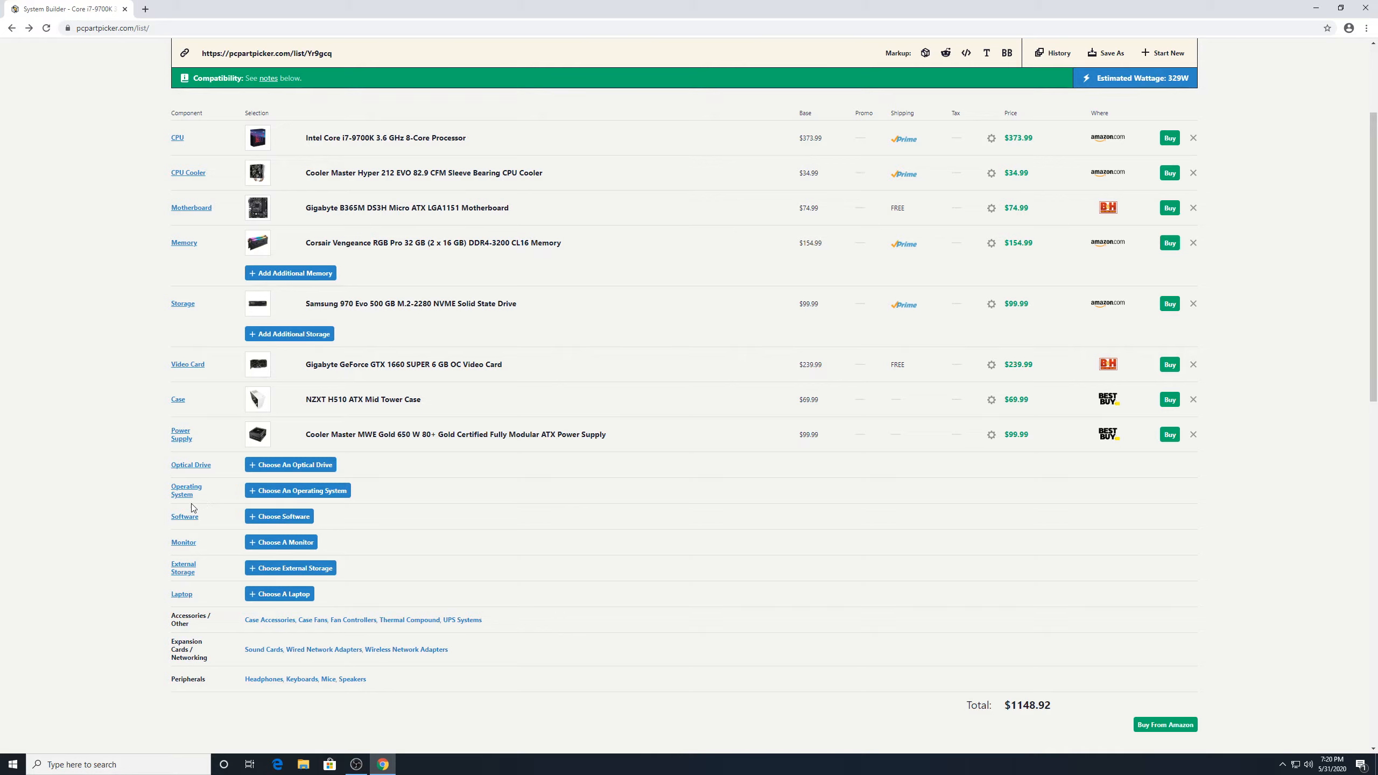
Add the 64-bit Microsoft Windows 10 Pro priced at $142.88 as the build's operating system
click(254, 500)
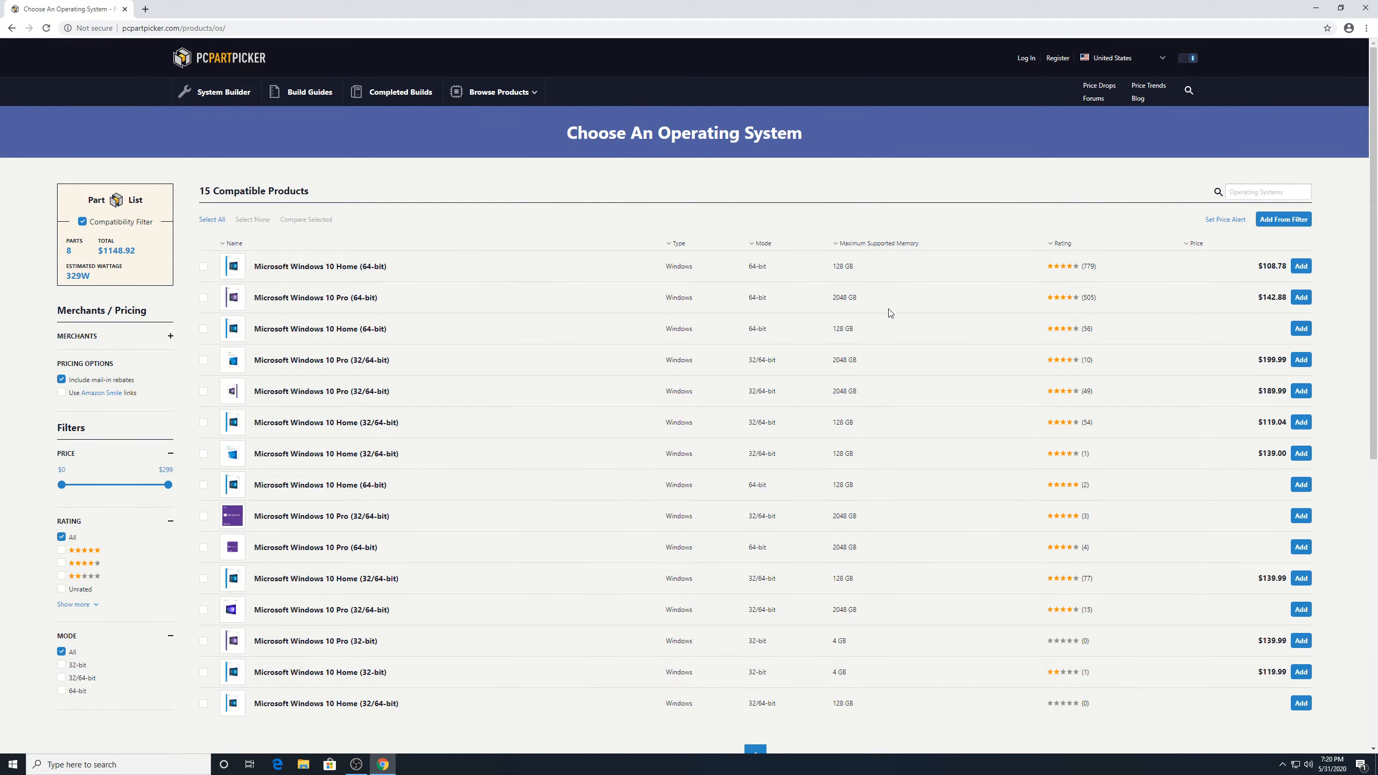
click(1305, 298)
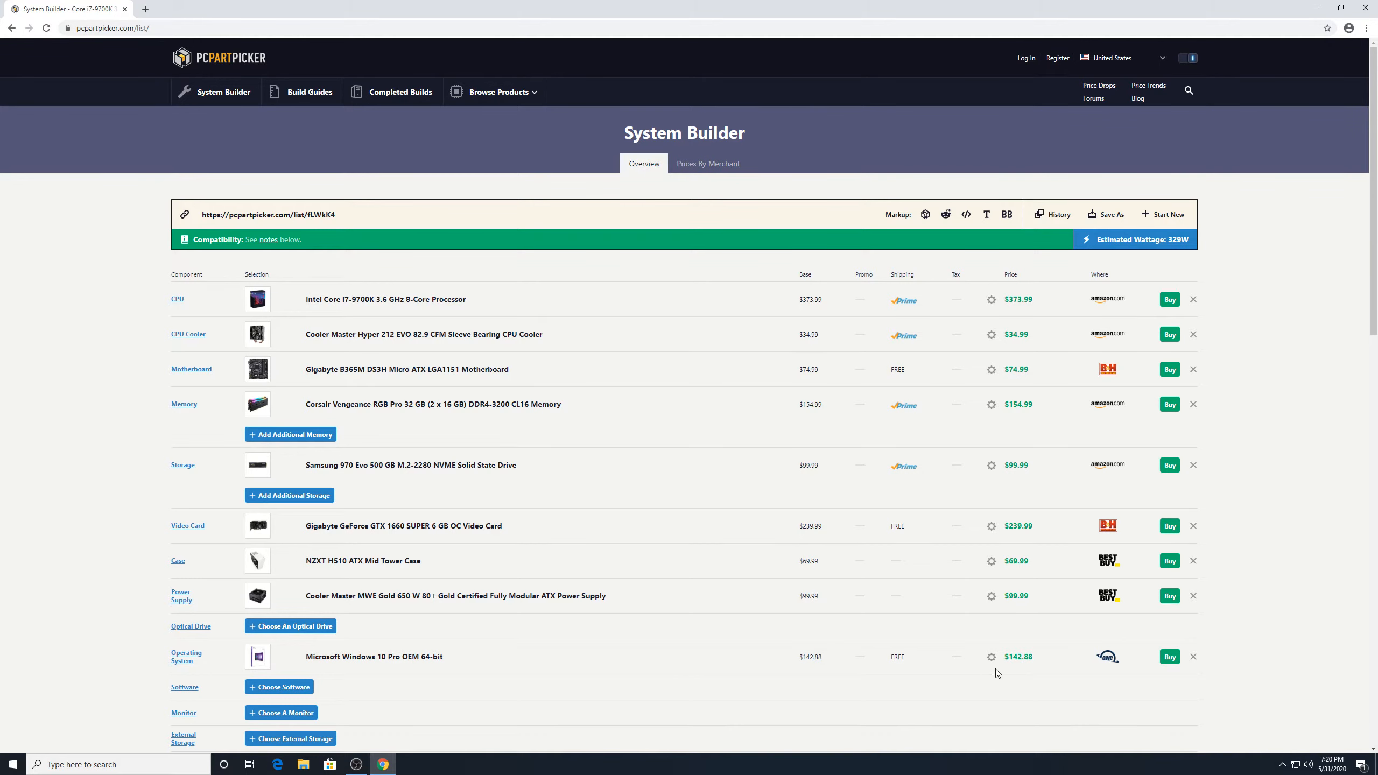
Browse the compatible monitors and add the 23.8-inch MSI Optix G241 to the build
scroll(976, 608, down, 2)
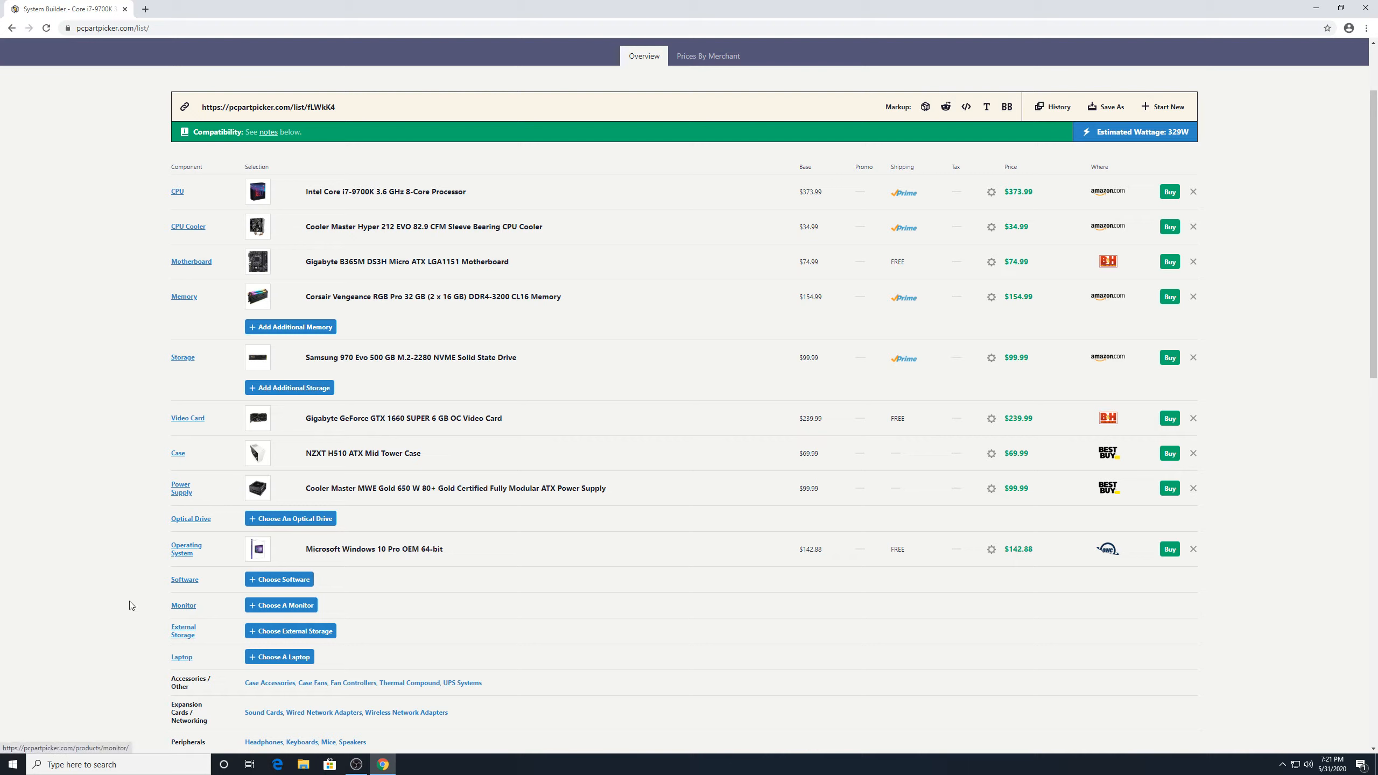
scroll(119, 599, down, 2)
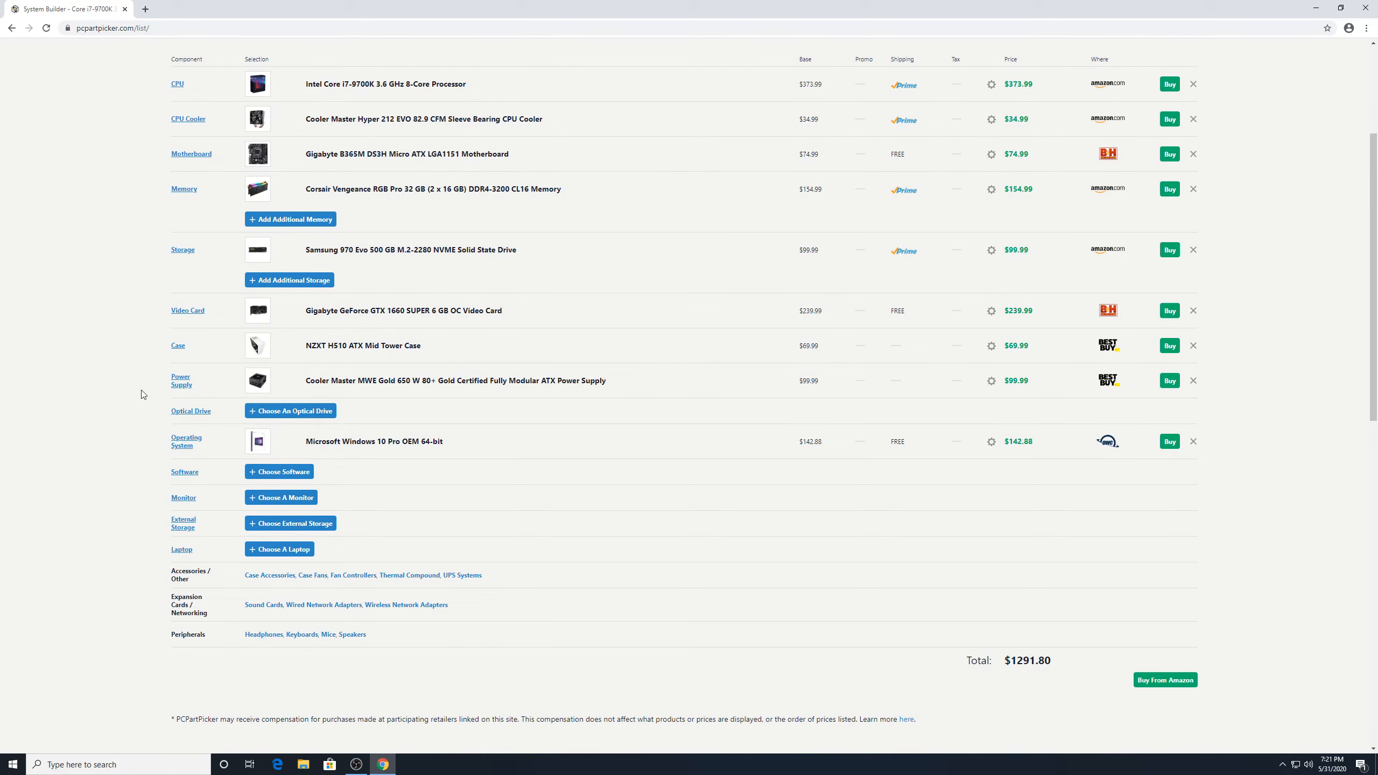
click(309, 498)
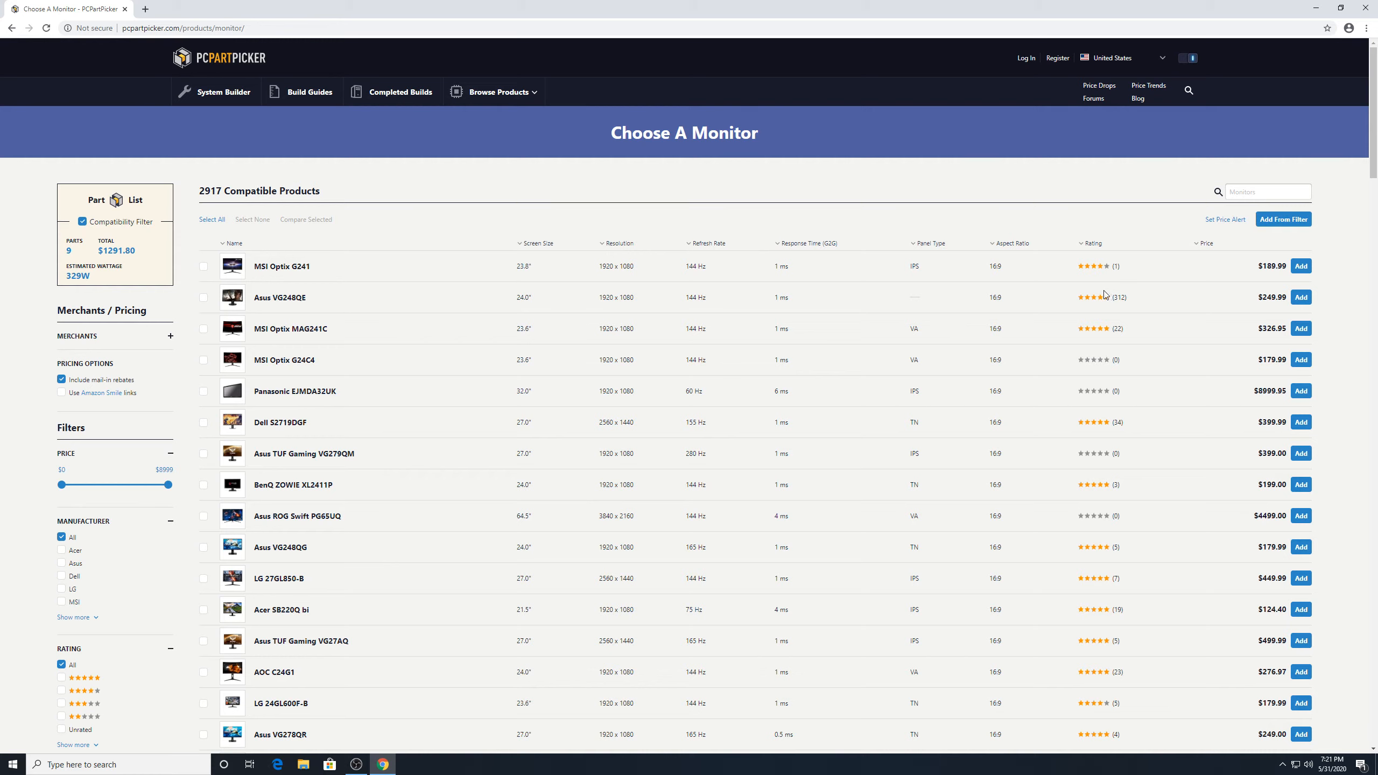
click(203, 266)
click(1302, 266)
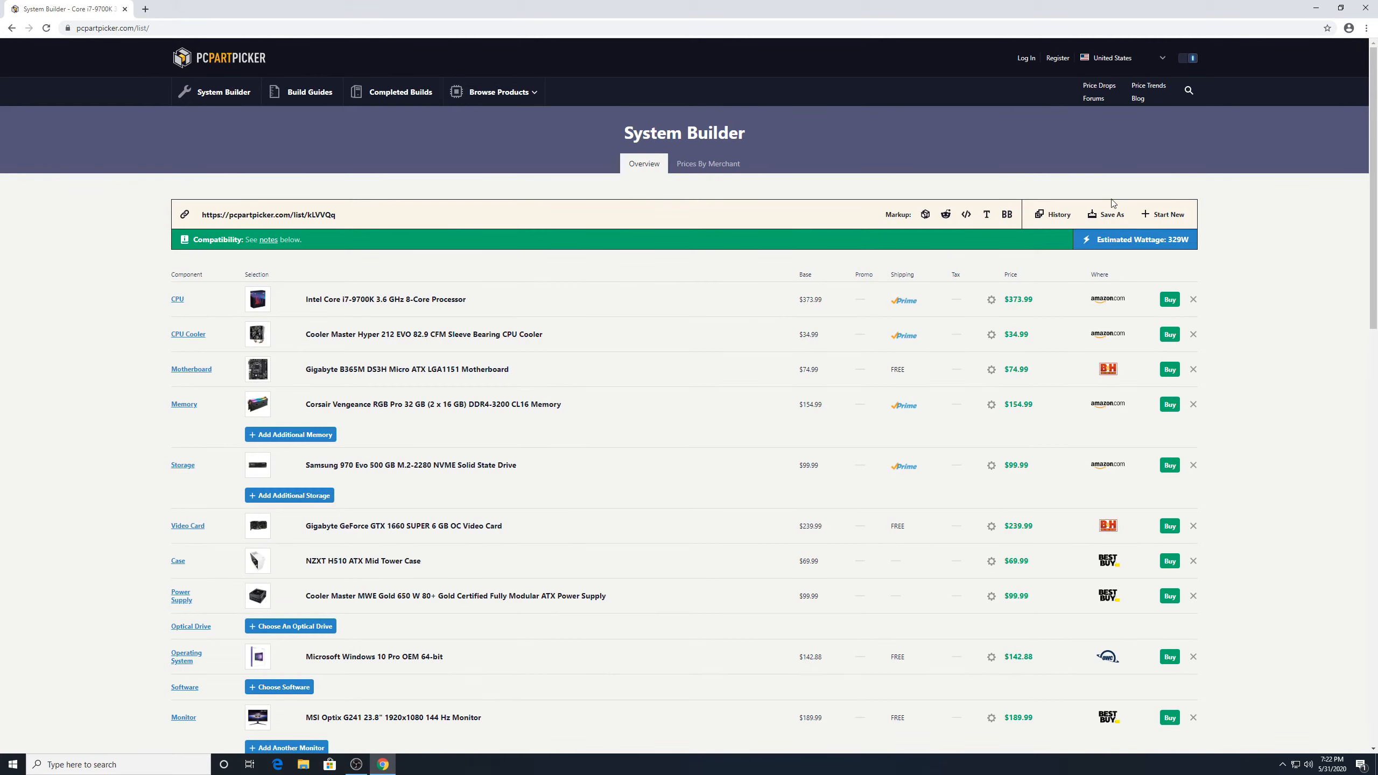
Review the completed part list, including its merchants, total price, compatibility notes and price history
scroll(786, 505, down, 5)
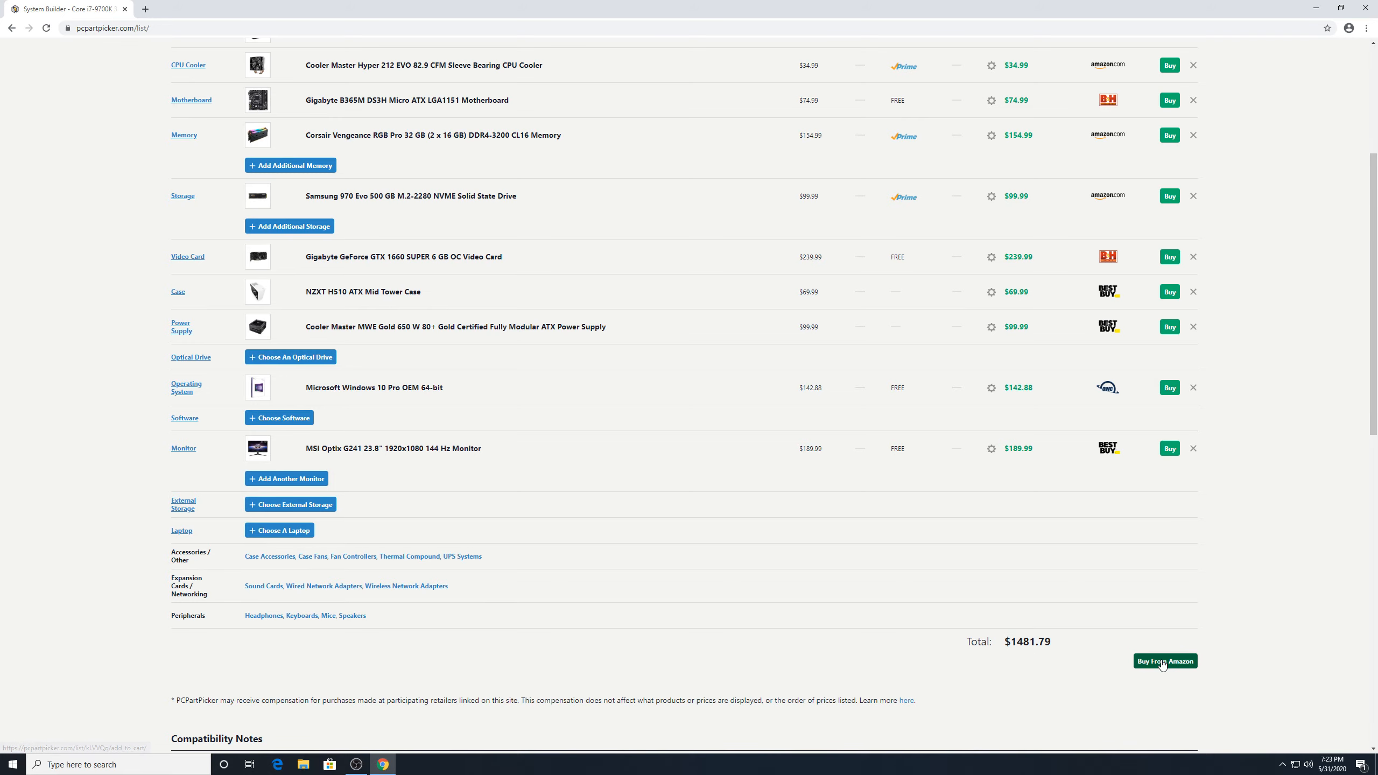
scroll(951, 547, up, 3)
scroll(950, 546, down, 4)
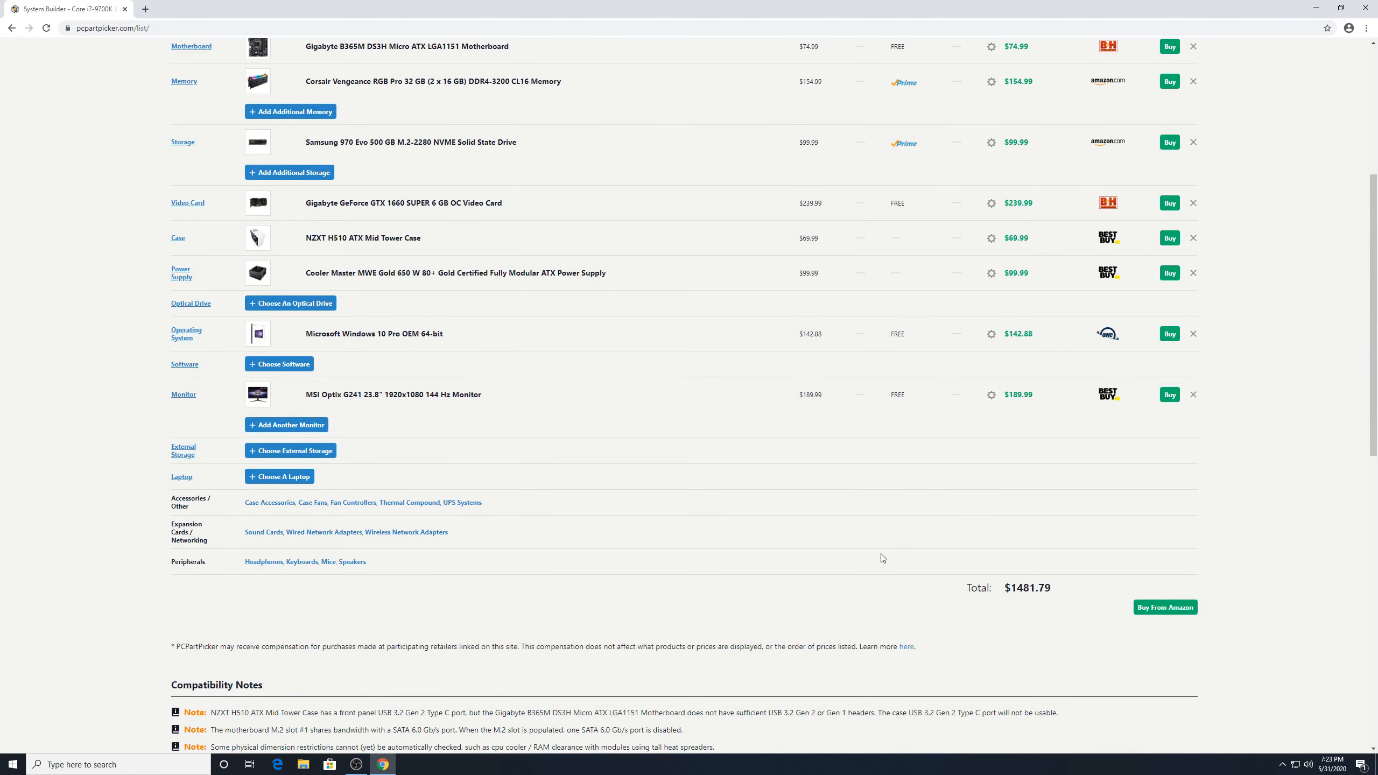
scroll(882, 567, down, 5)
scroll(876, 553, down, 3)
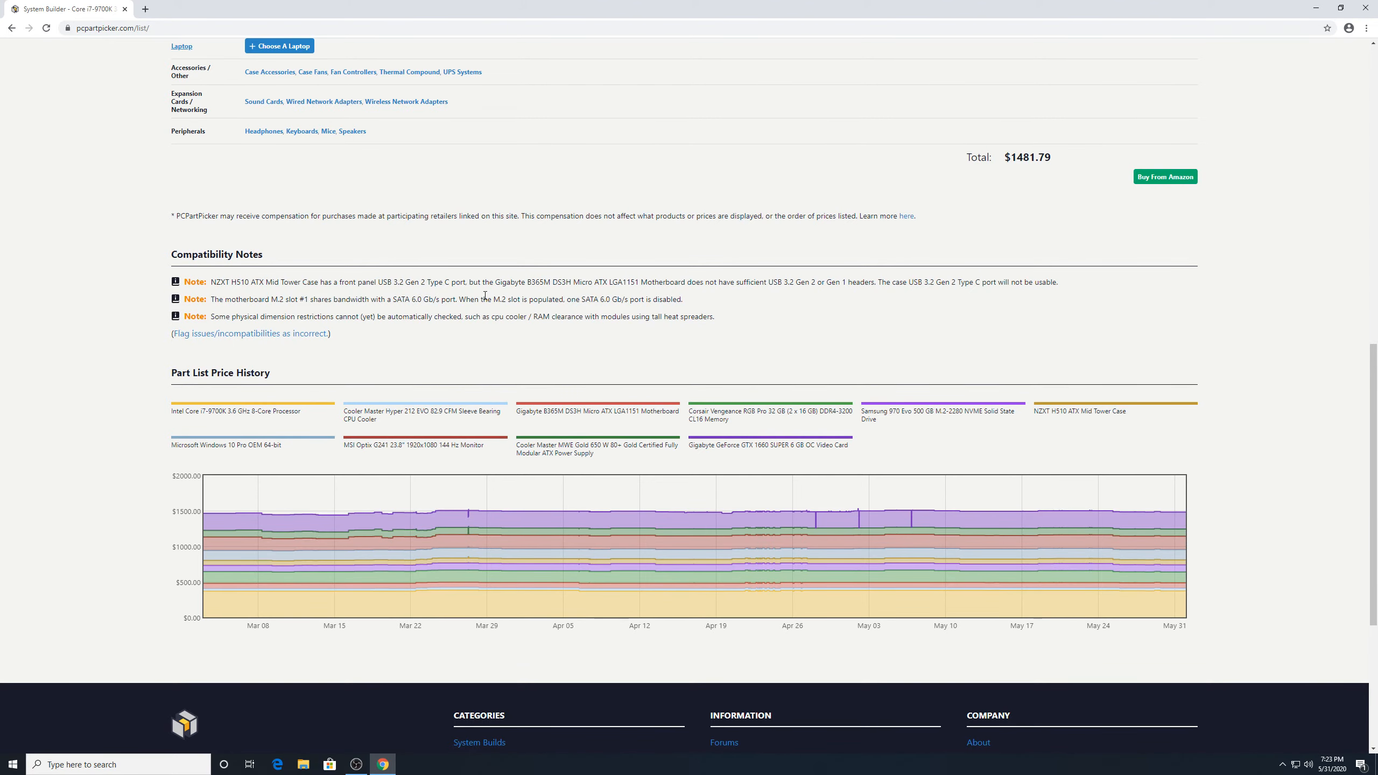
scroll(475, 494, up, 8)
scroll(586, 430, up, 3)
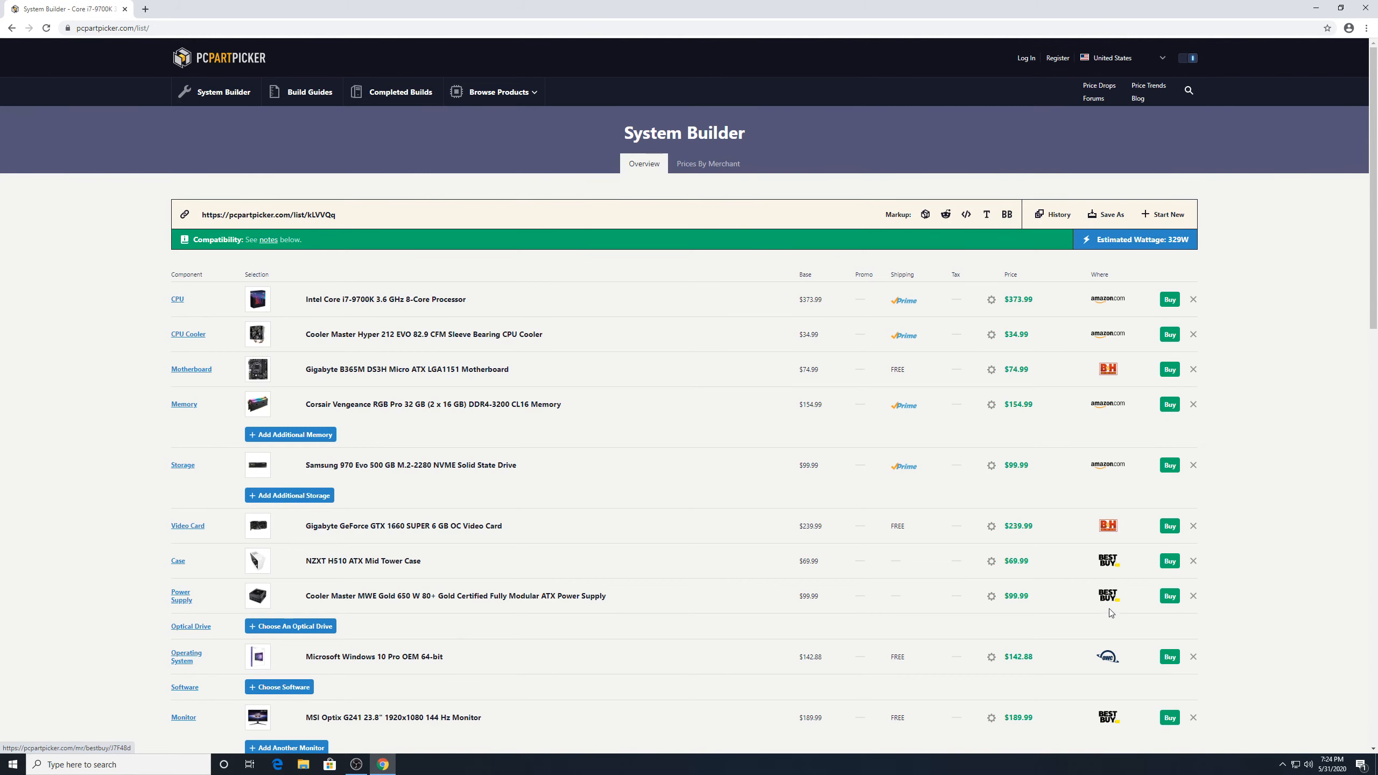
scroll(1107, 624, down, 3)
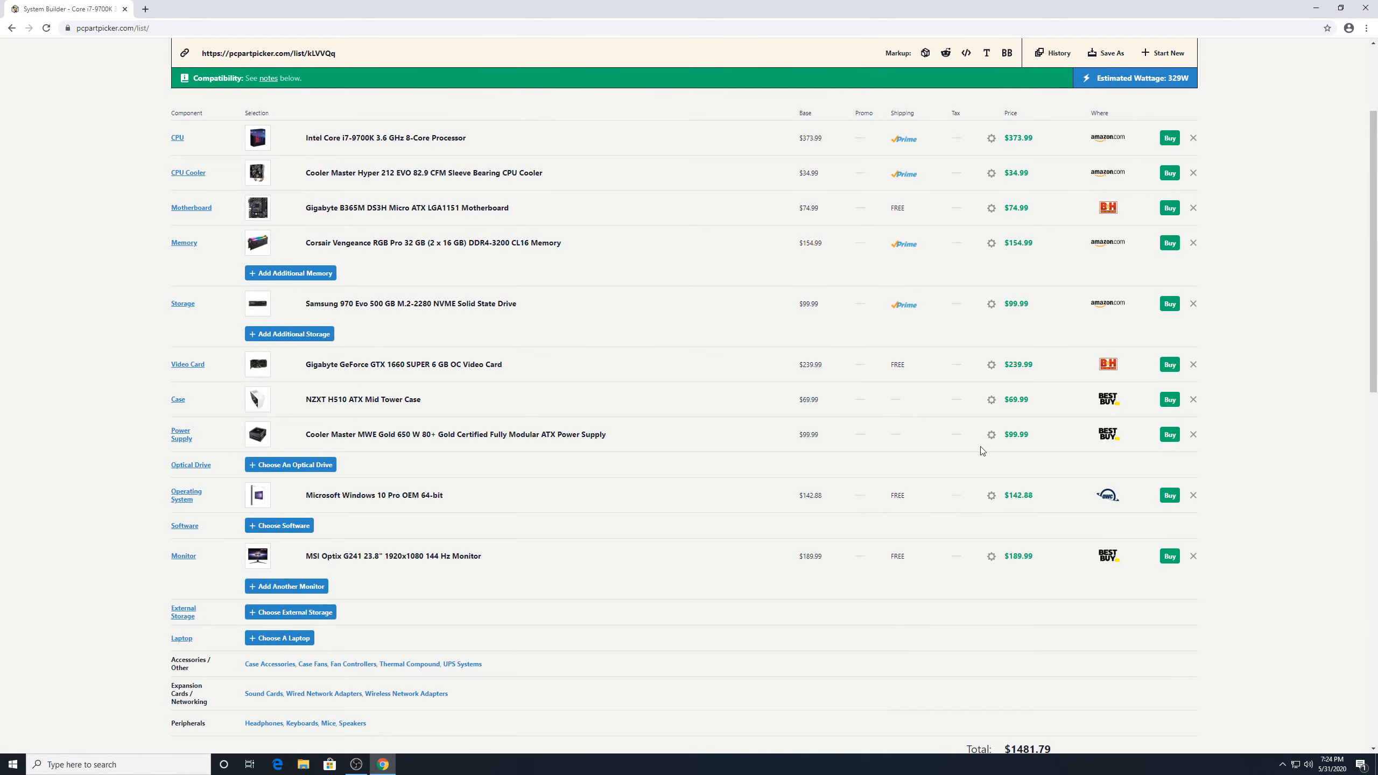
scroll(906, 471, up, 3)
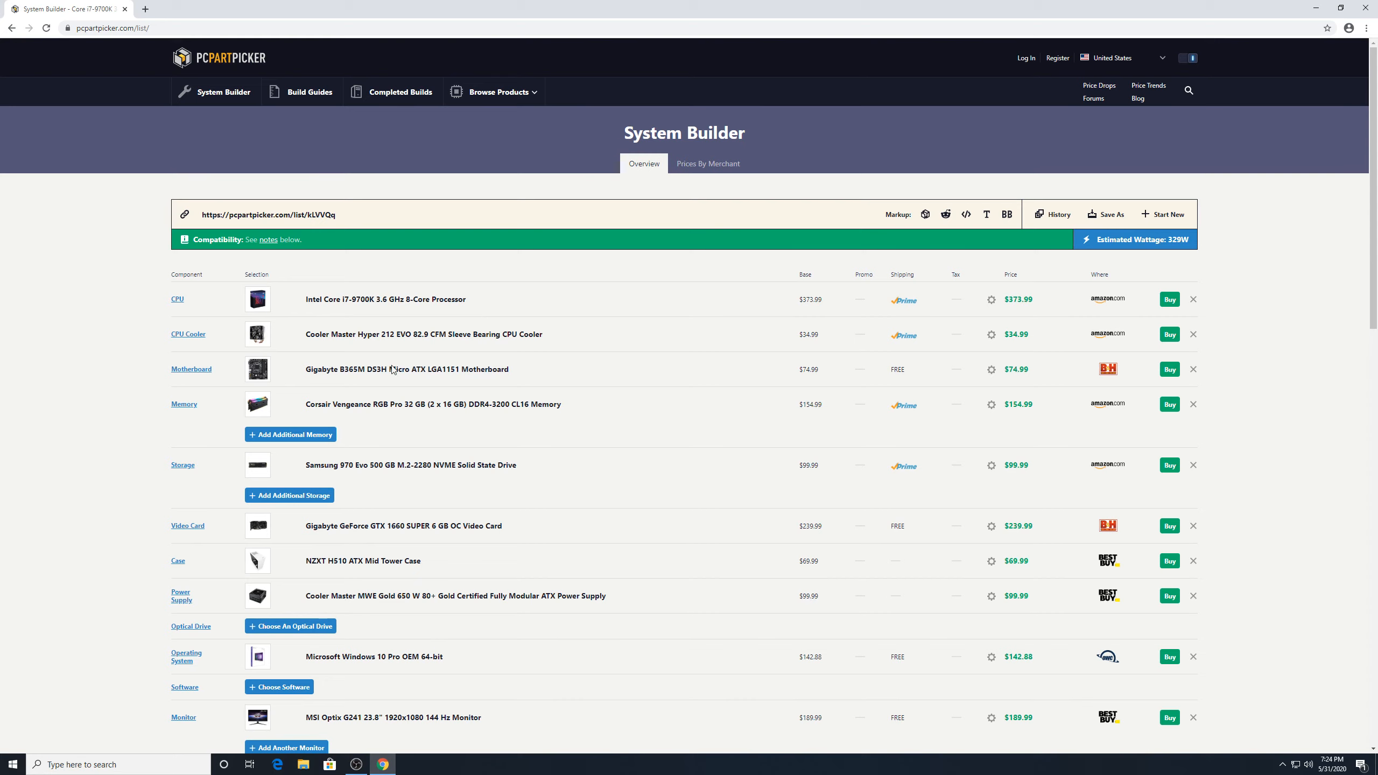
scroll(302, 347, down, 2)
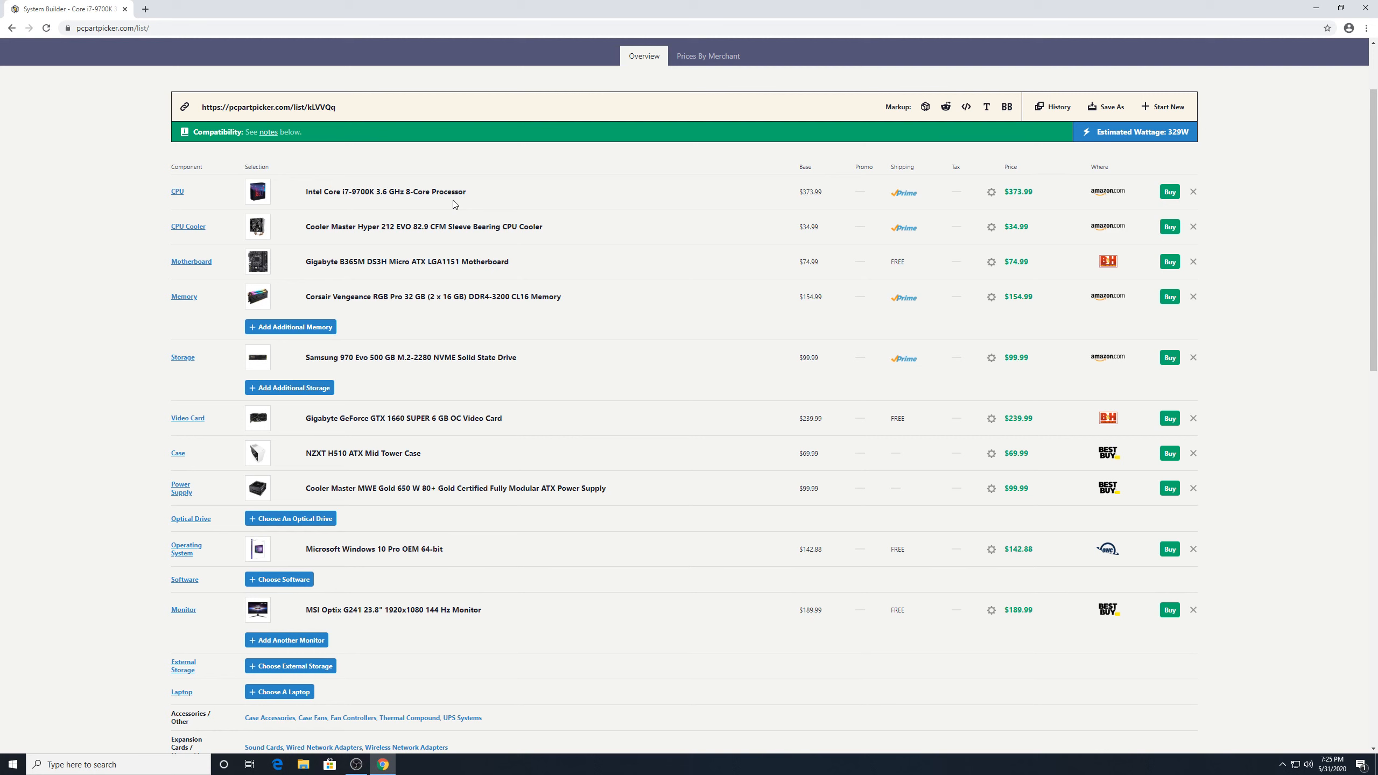
scroll(240, 148, up, 2)
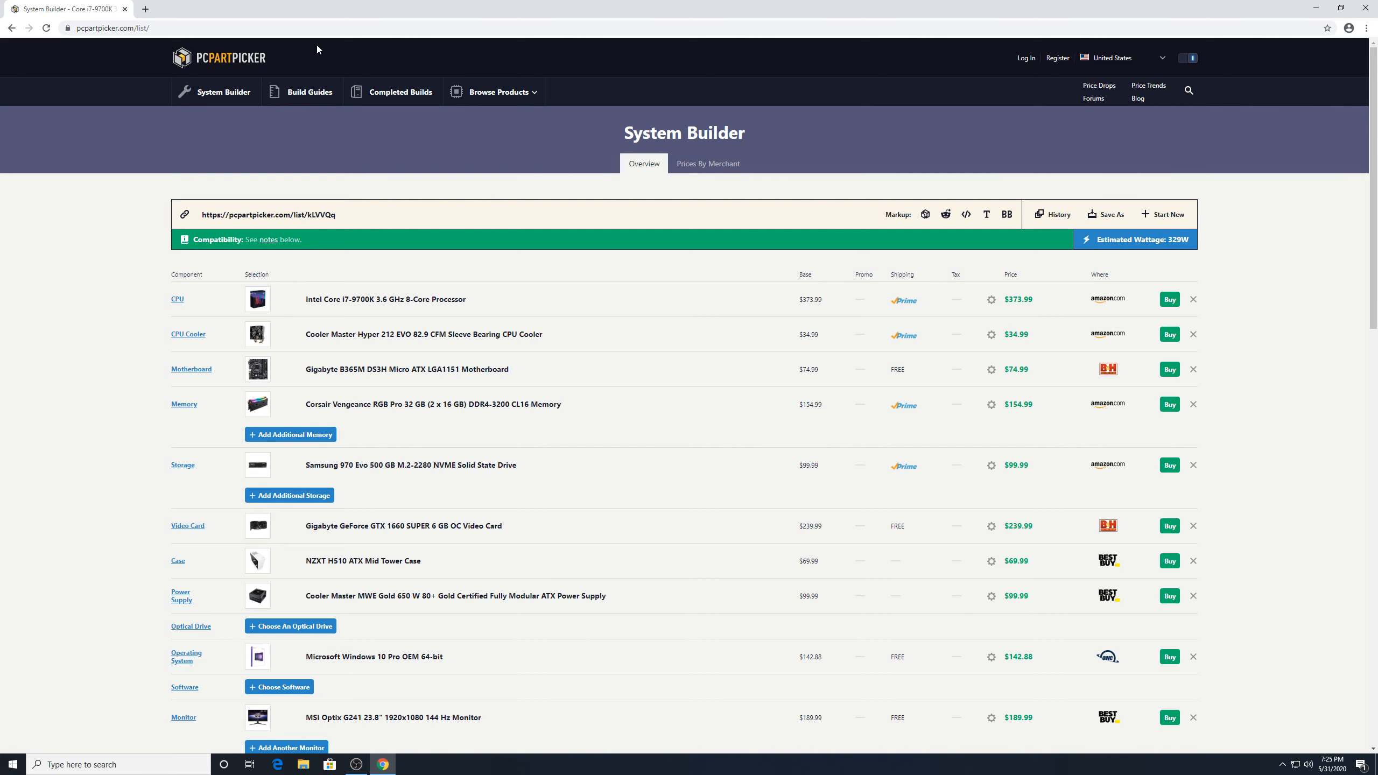
click(353, 767)
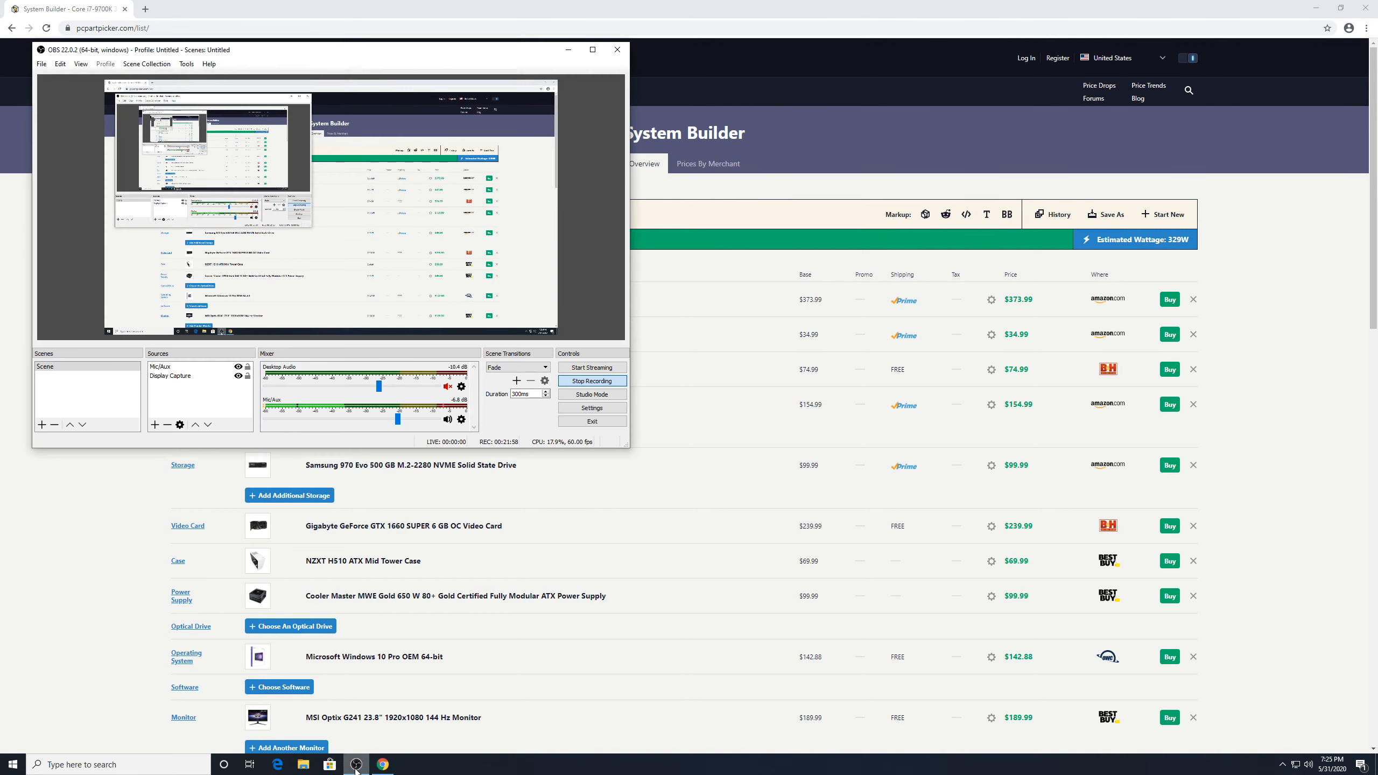